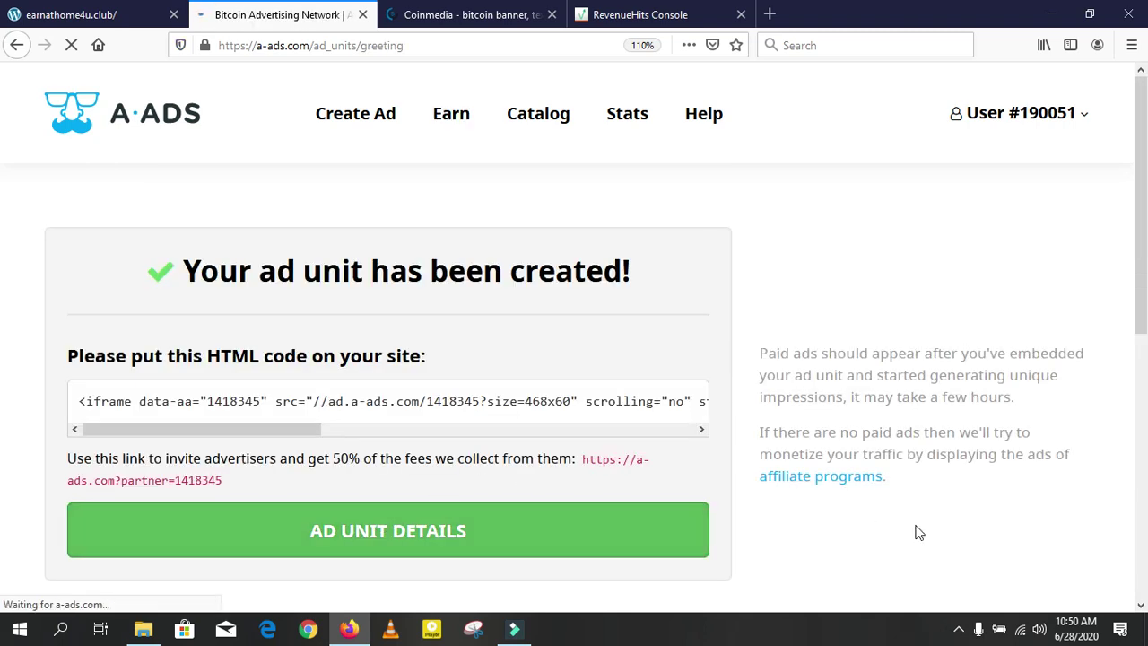
Open the details of the newly created A-ADS ad unit and view its embed code for the site.
scroll(251, 476, down, 2)
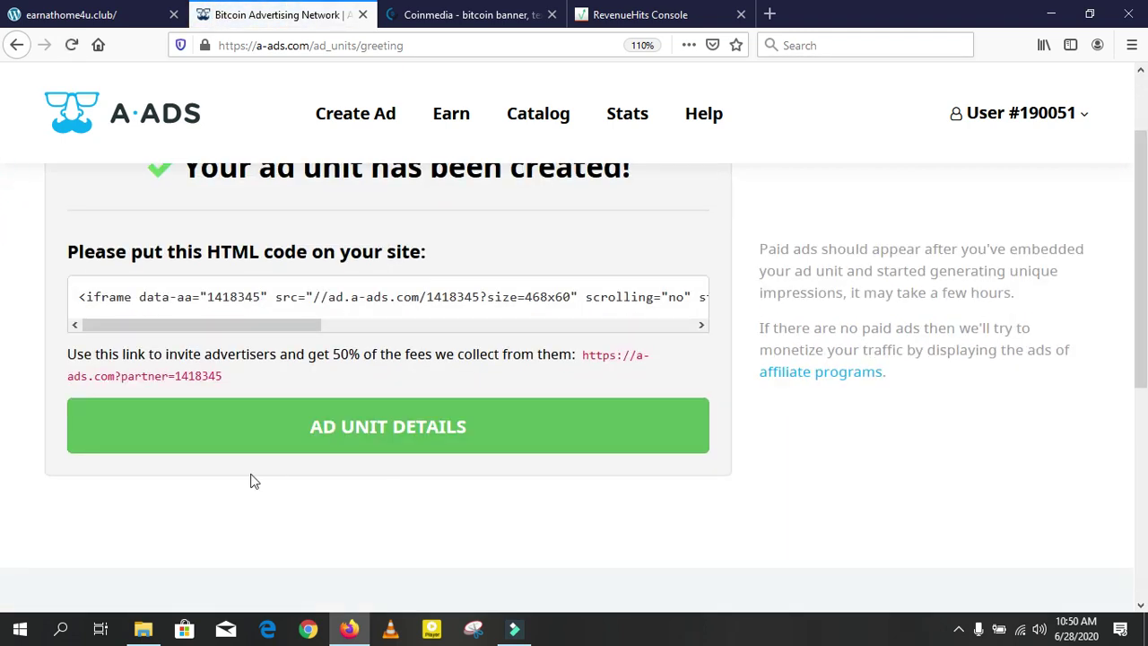
click(439, 426)
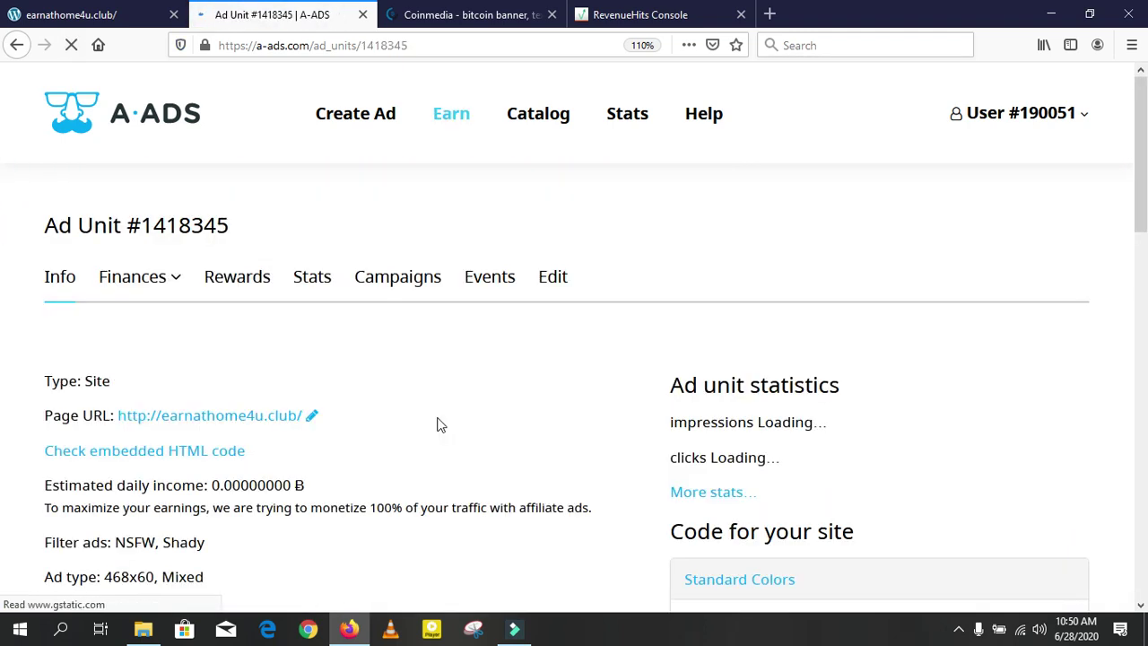
drag(1137, 152, 1138, 250)
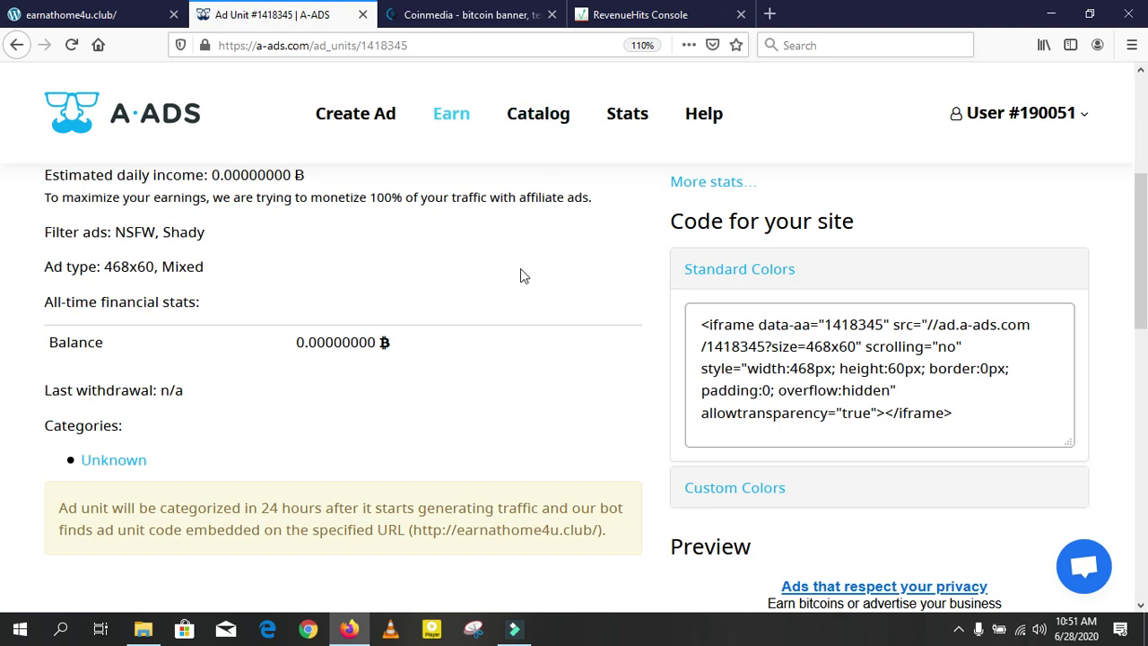
Switch to Coinmedia, enter the user account area, and open the publisher's list of own sites.
click(466, 14)
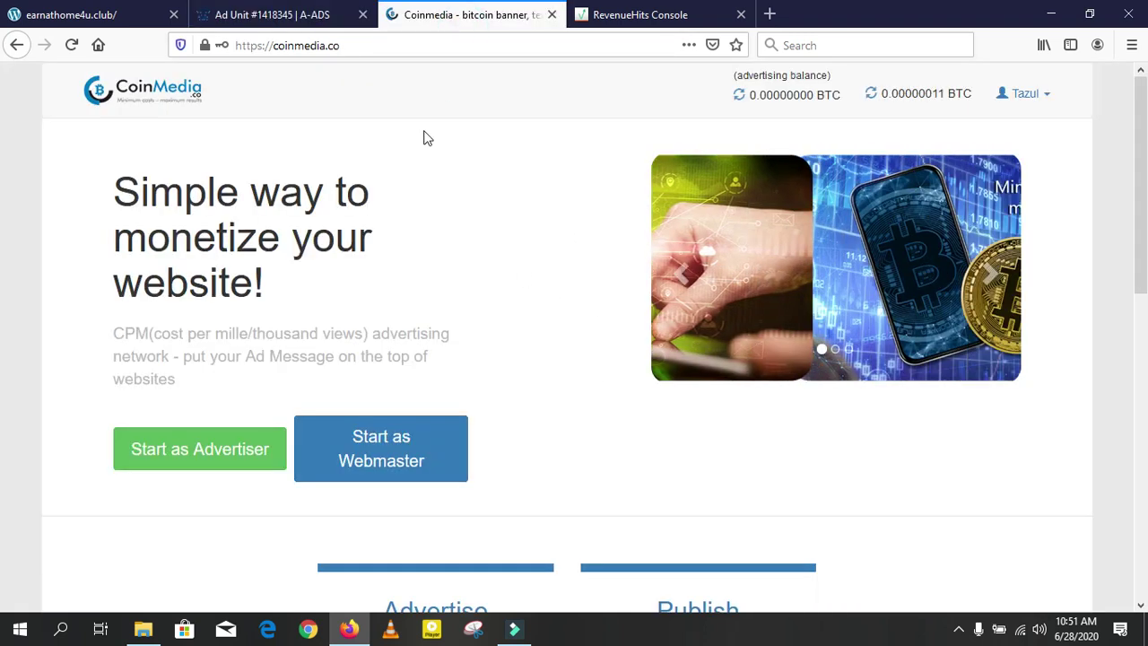
scroll(1139, 135, down, 1)
scroll(1139, 135, up, 1)
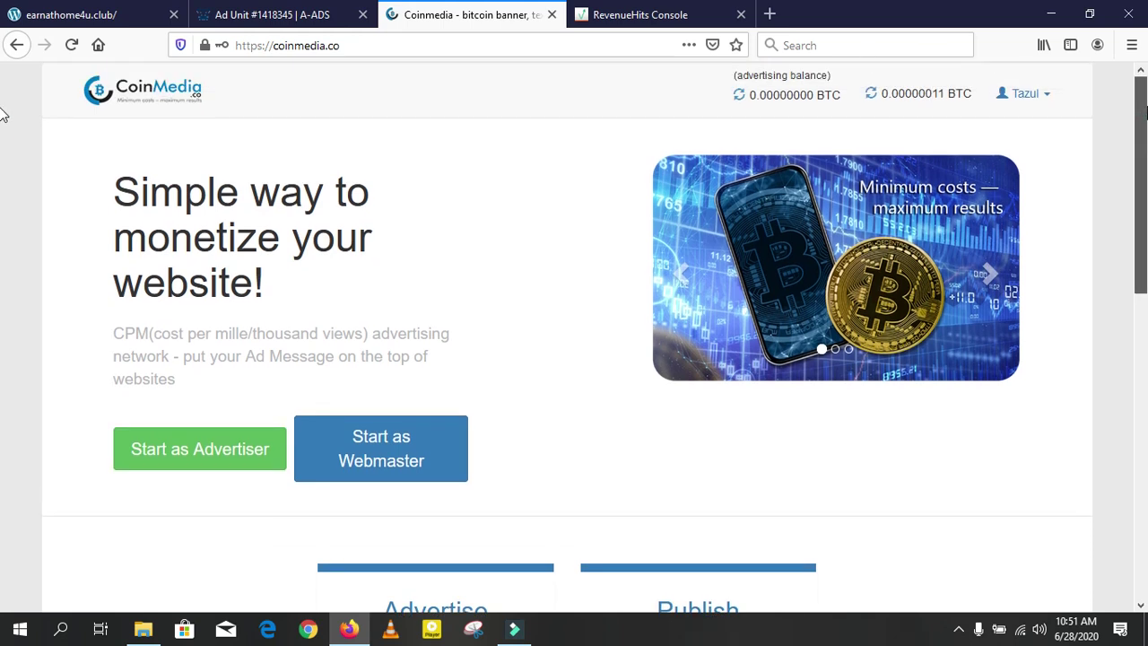
click(1021, 93)
click(964, 134)
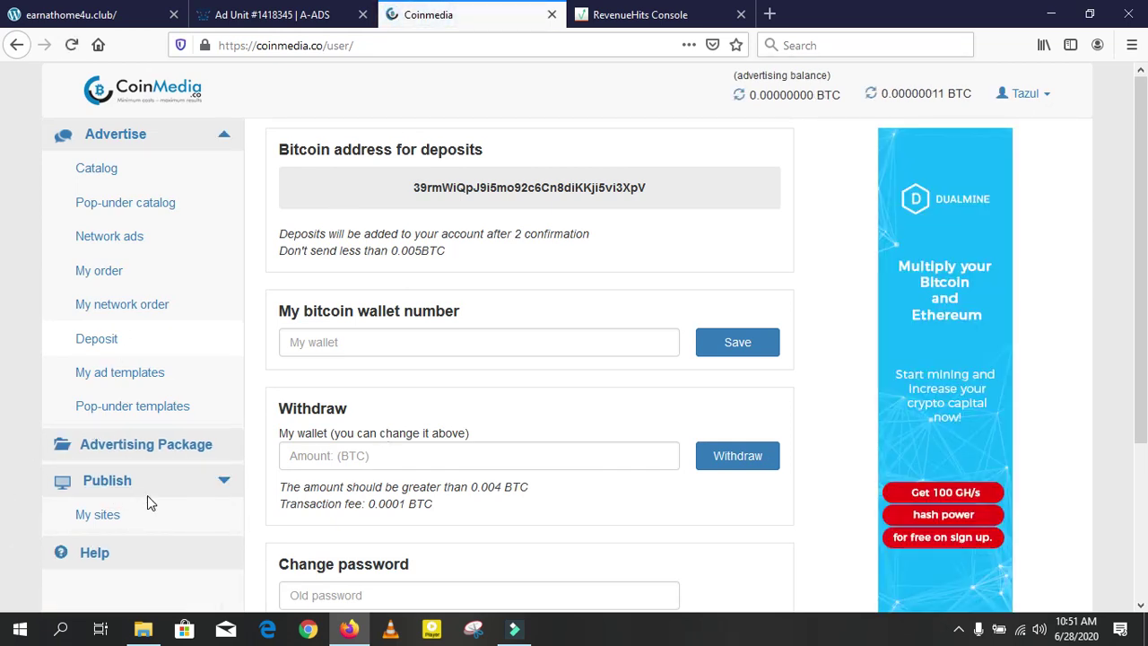
click(90, 522)
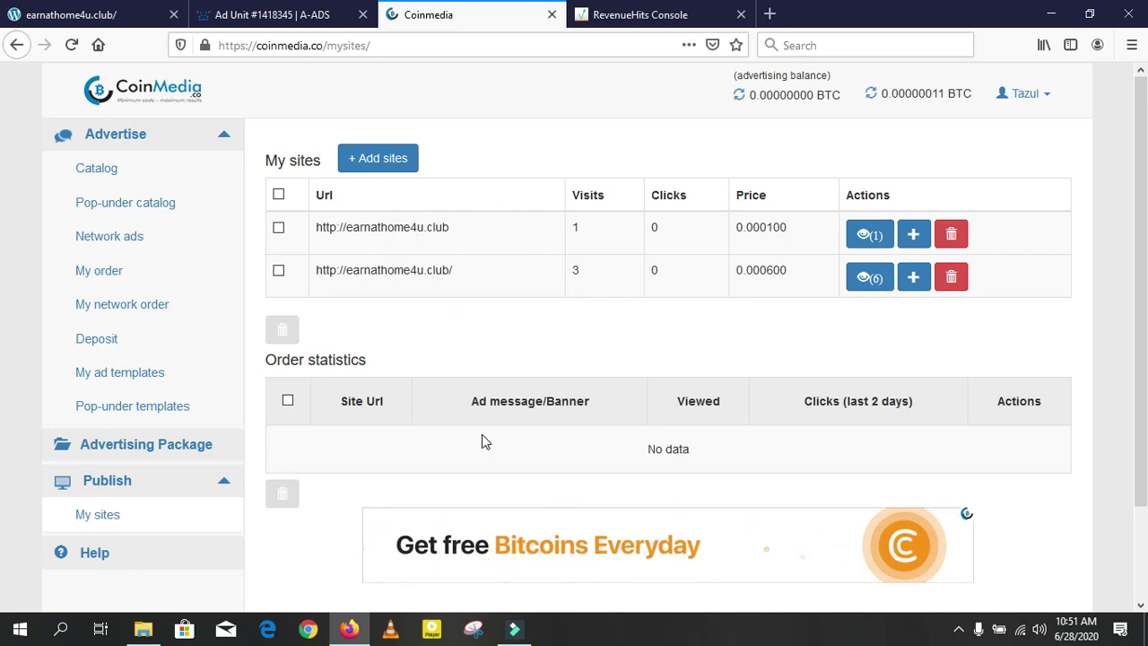
click(386, 166)
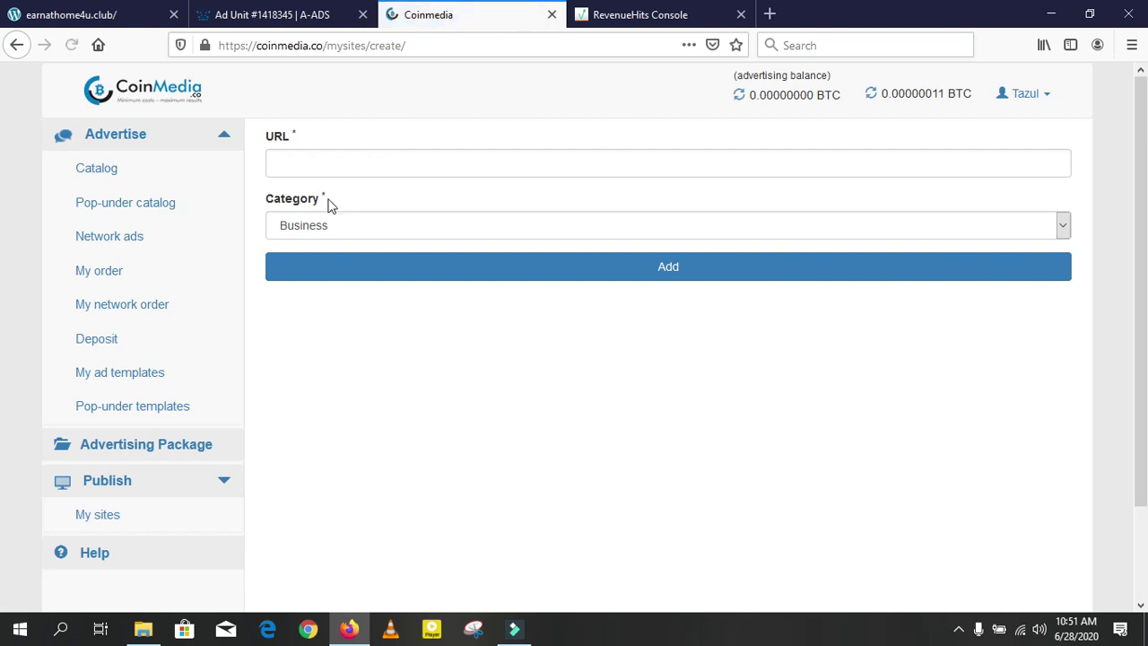
click(305, 161)
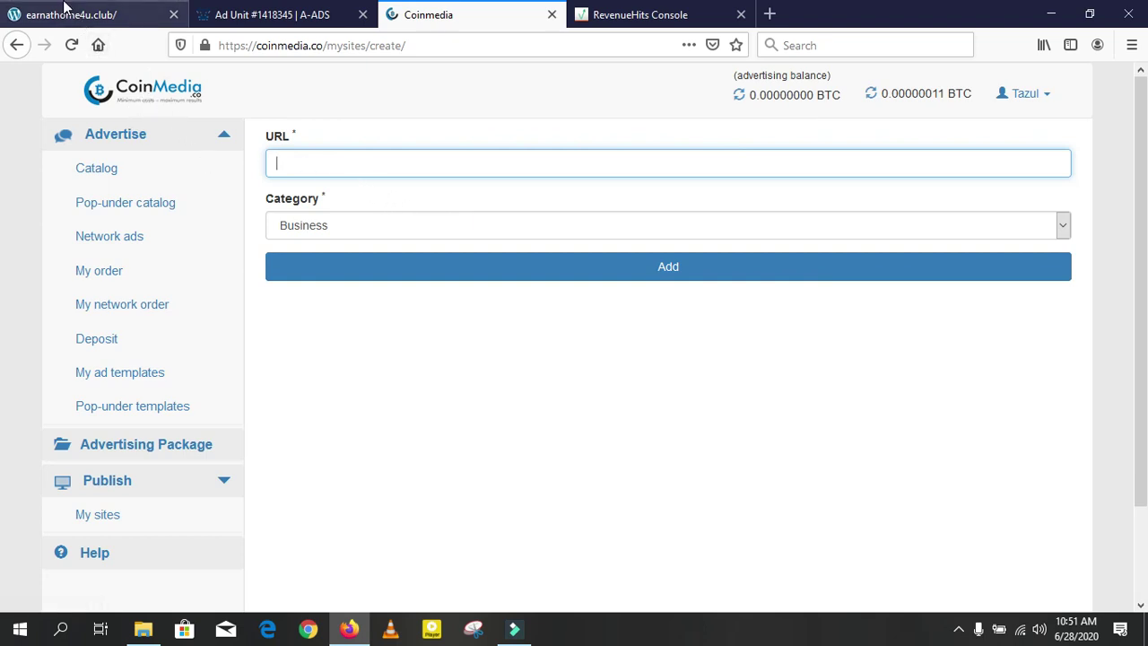
click(68, 14)
drag(359, 41, 224, 49)
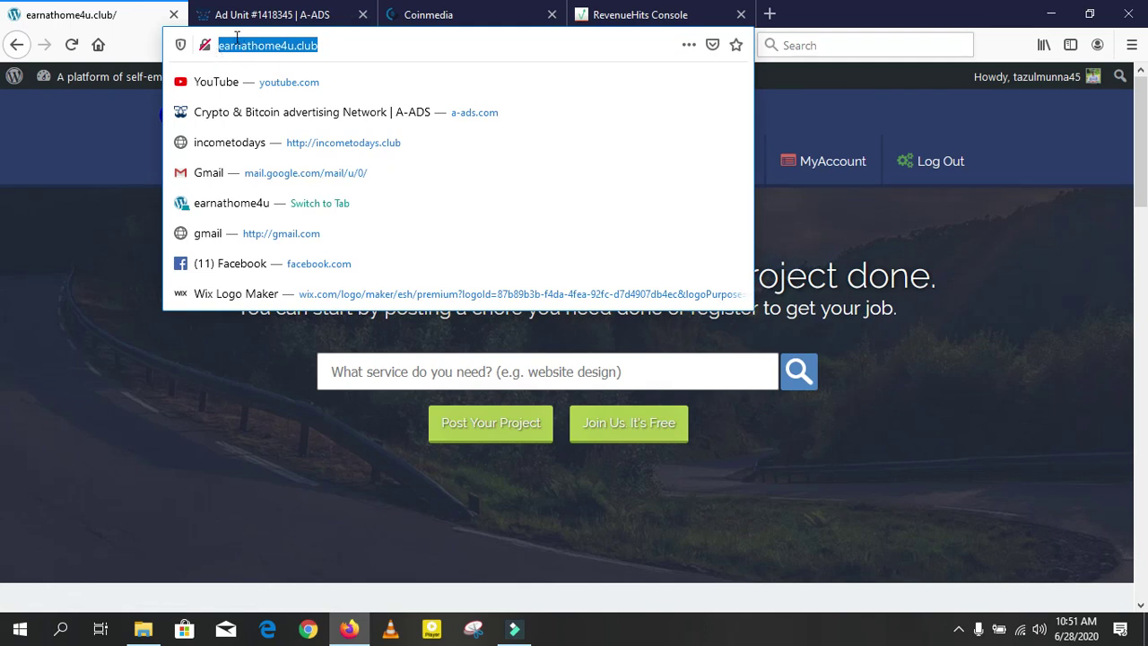
right_click(236, 38)
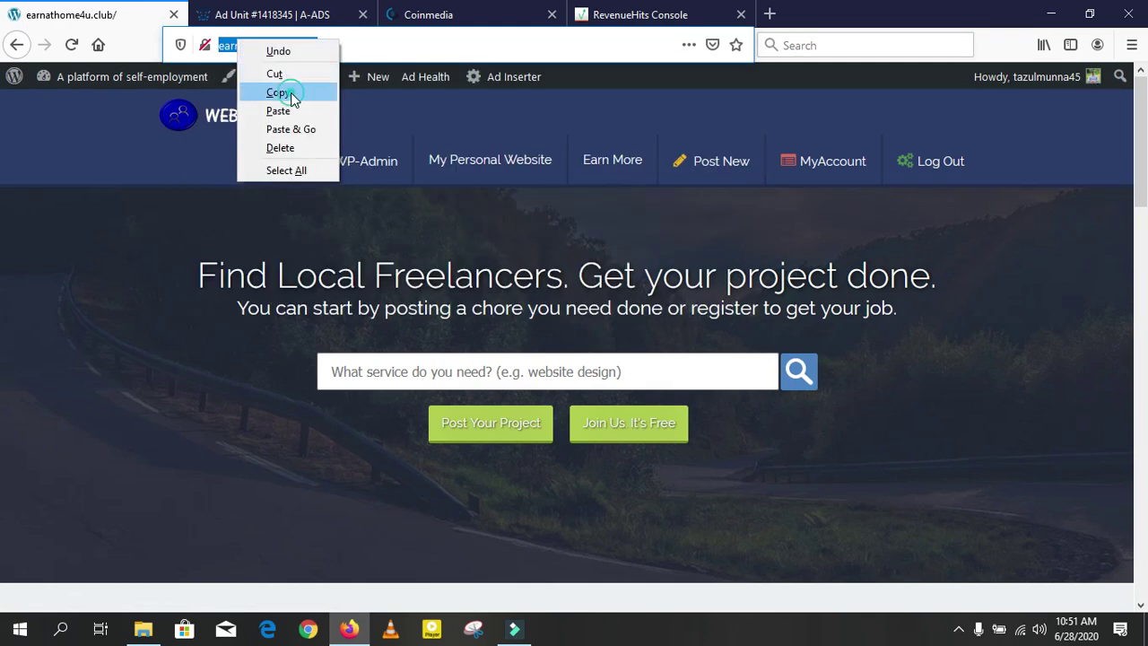
click(291, 93)
click(424, 14)
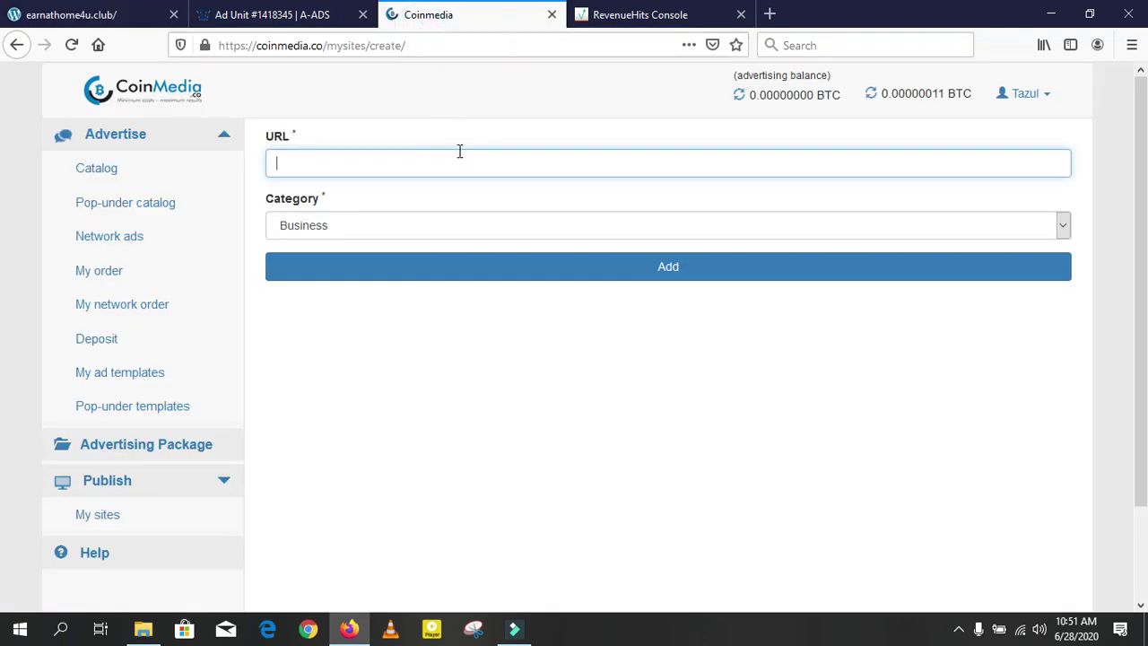
right_click(370, 151)
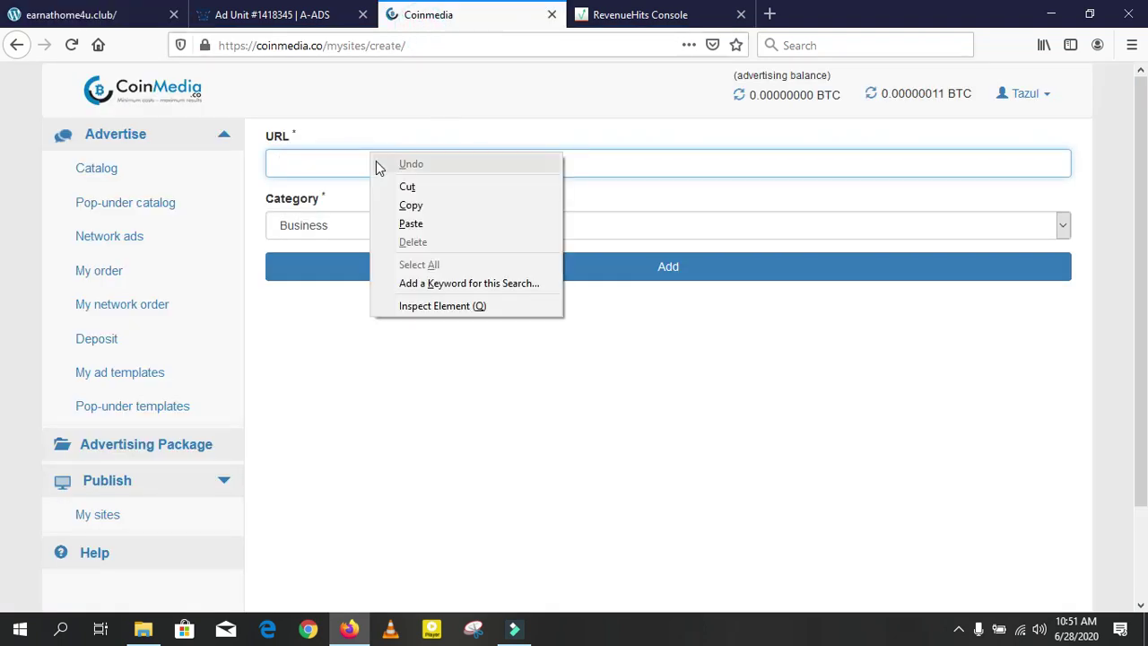
click(420, 225)
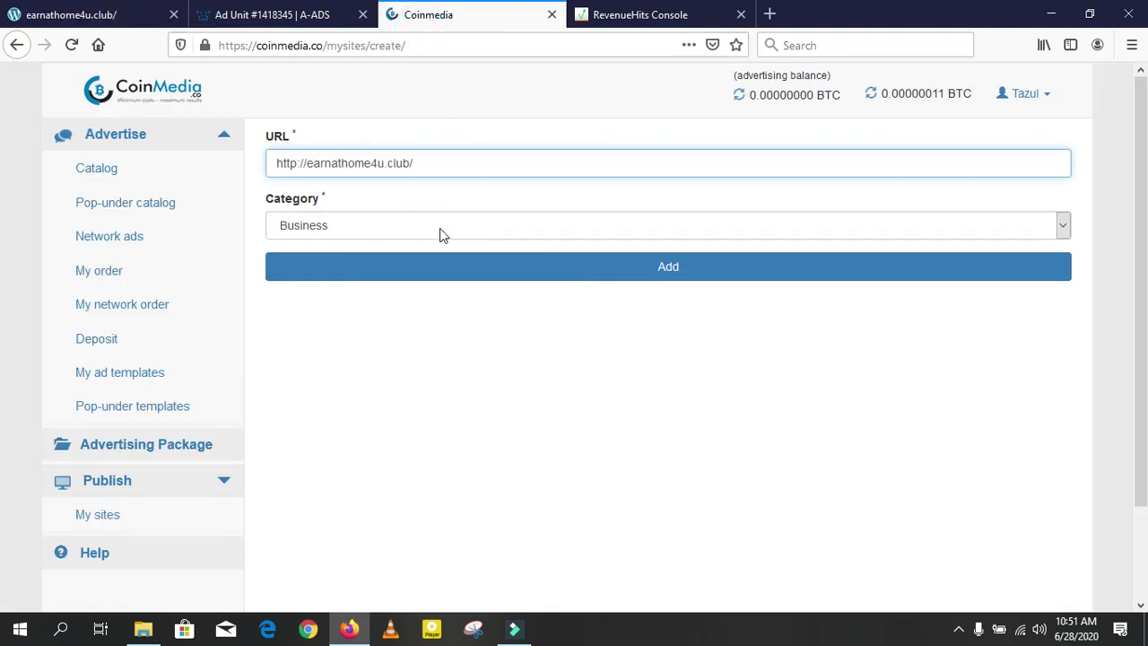
Set the site's category to Money earning, try to add the site, and return to the sites list.
click(1067, 228)
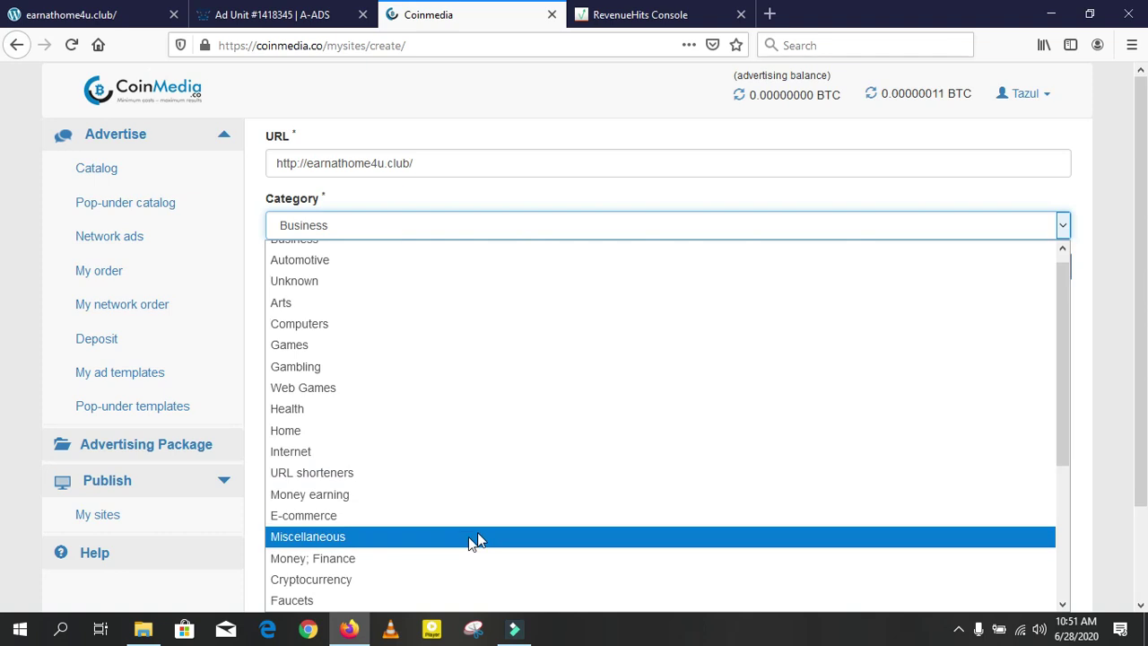
click(375, 503)
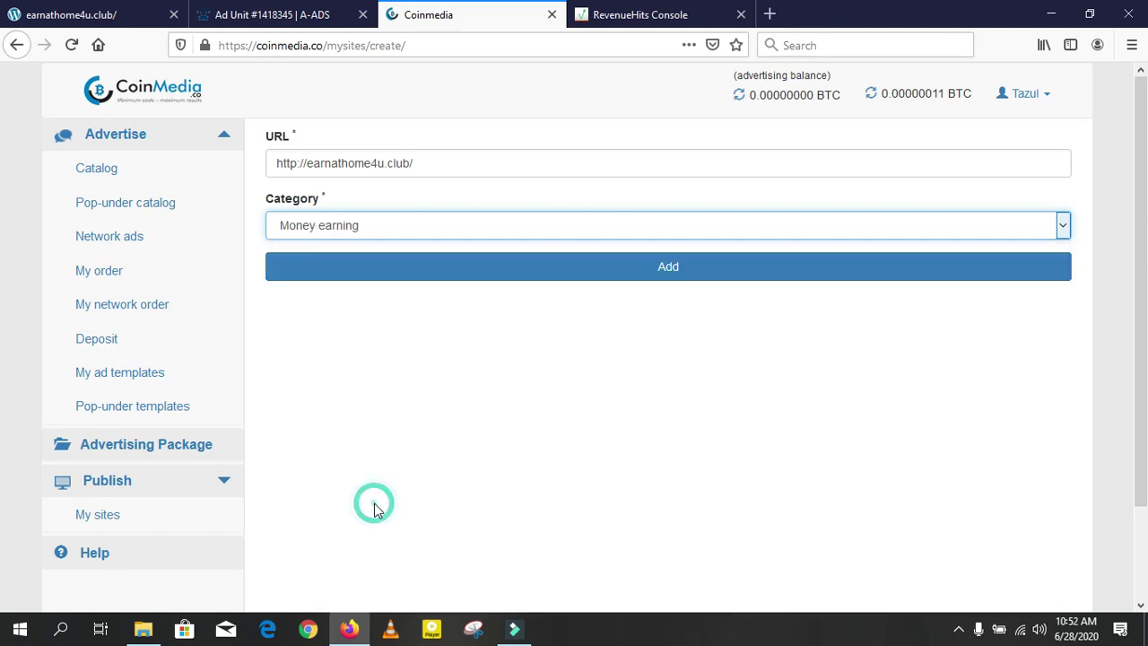
click(663, 269)
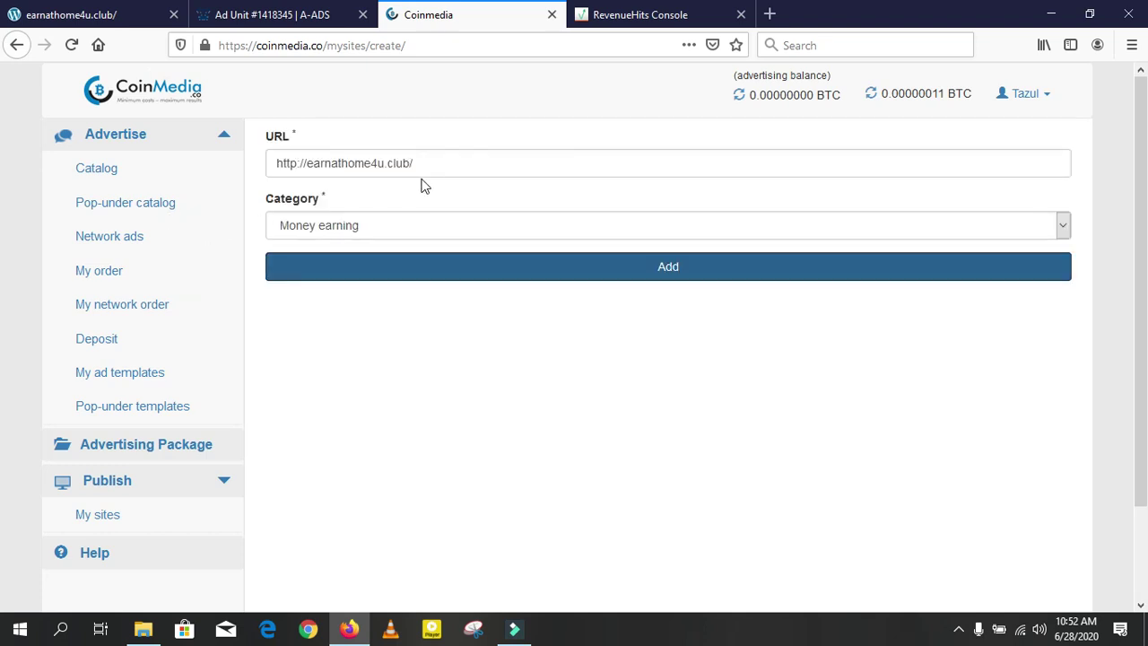
click(18, 52)
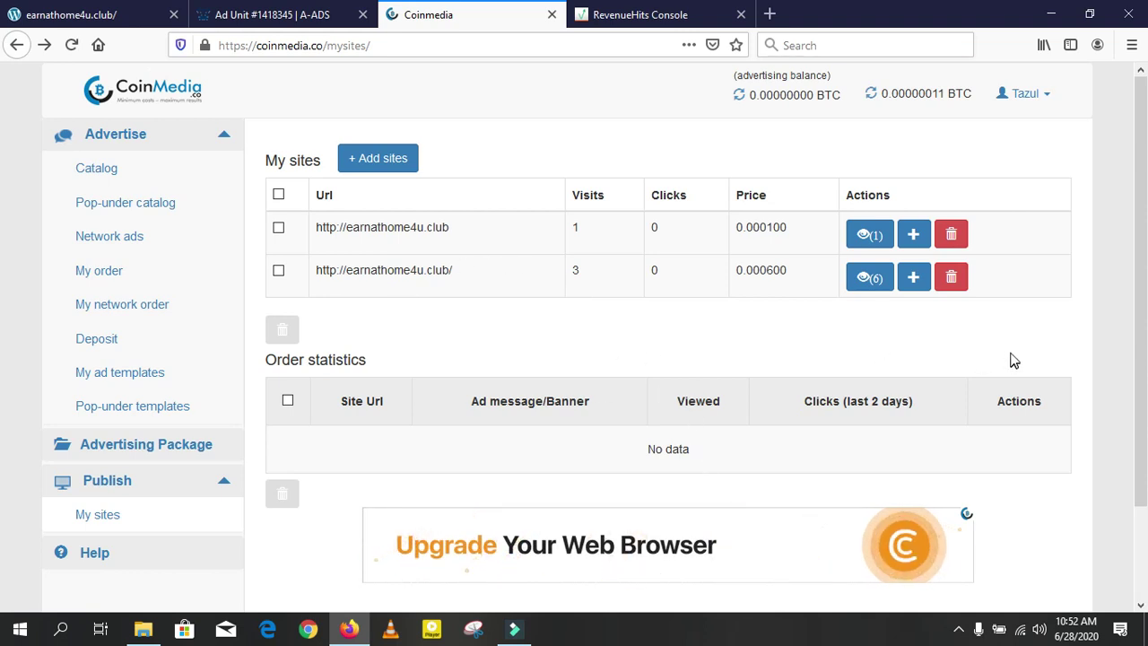
mouse_move(1143, 208)
mouse_down()
mouse_move(1143, 240)
mouse_move(1144, 211)
mouse_up()
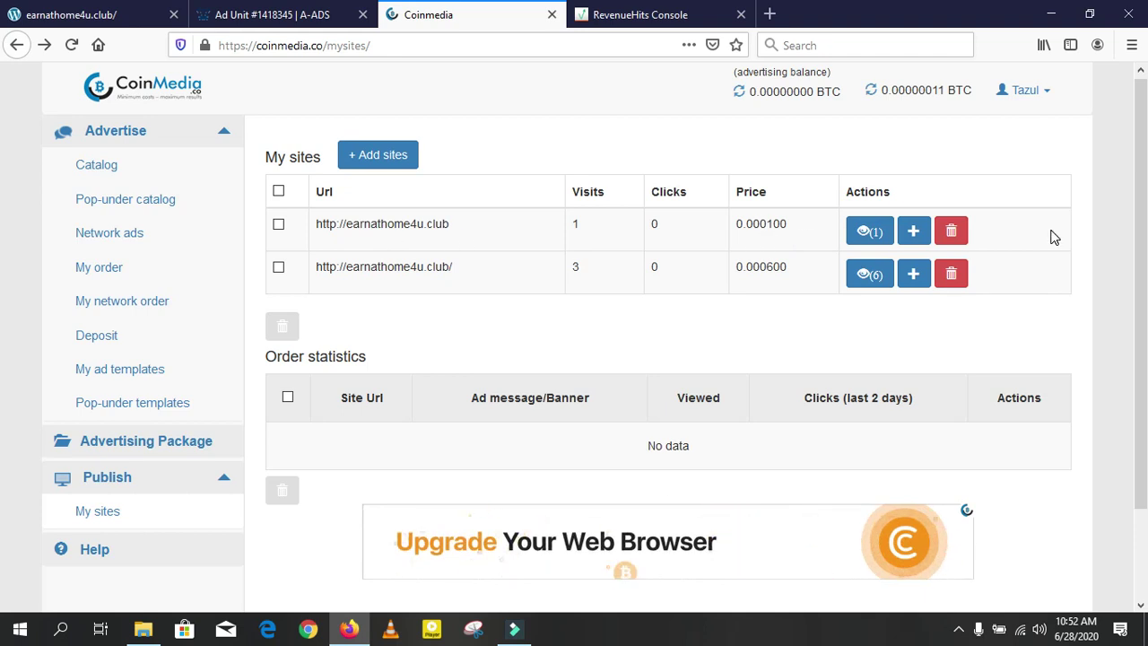
click(862, 233)
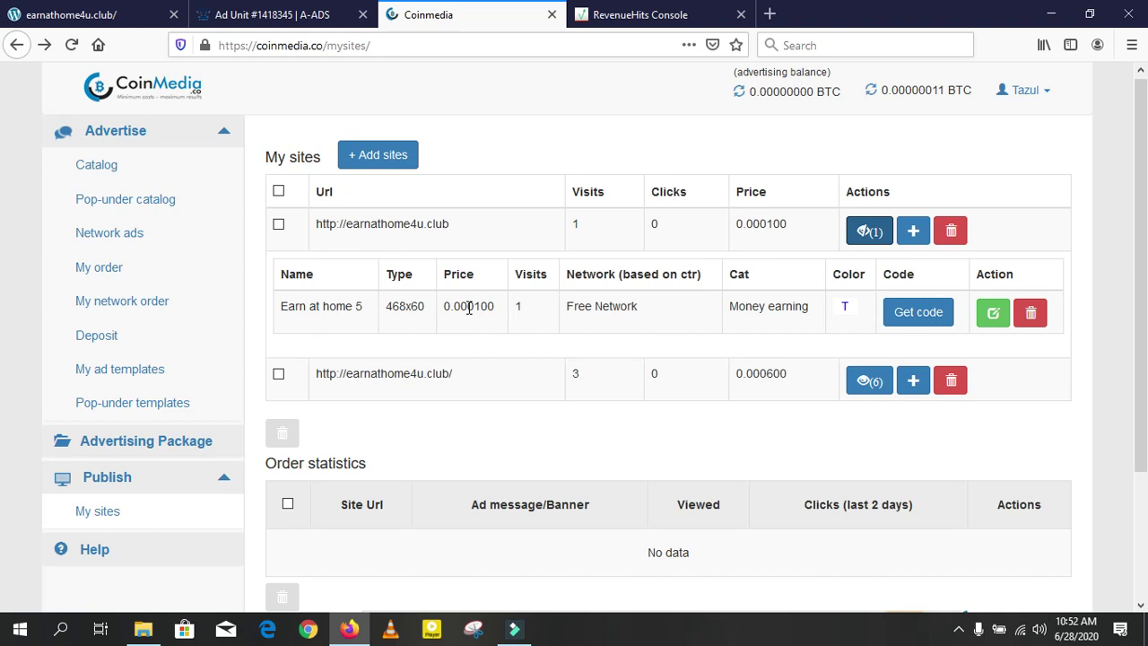
click(905, 314)
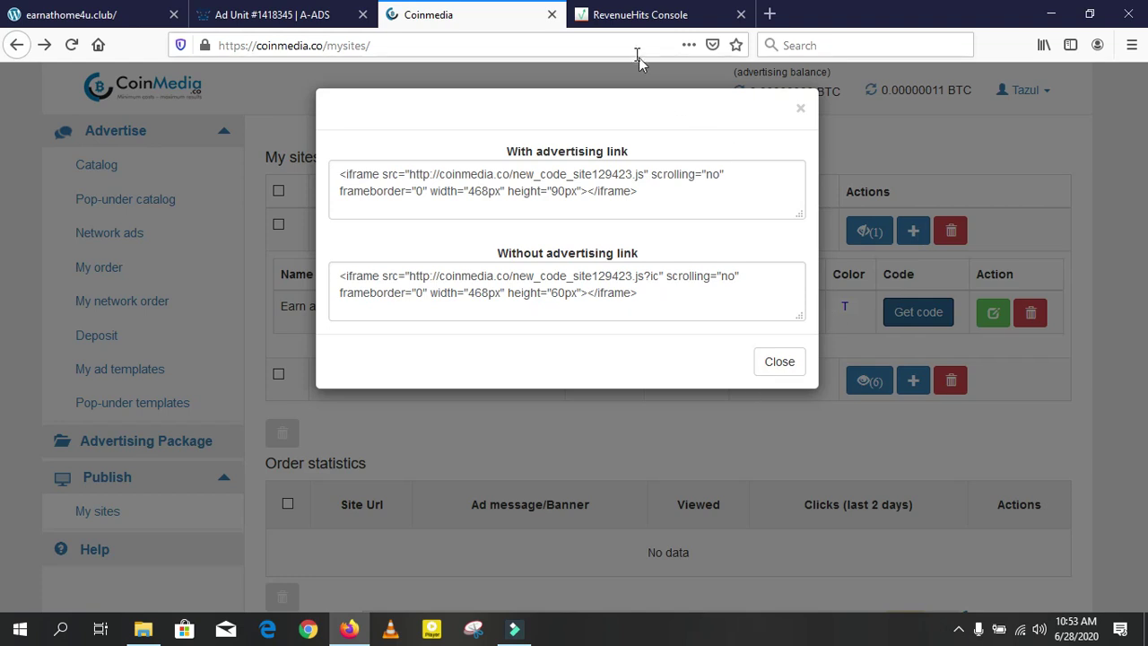
Switch to RevenueHits and start a new Banner placement named avgjh.
click(635, 16)
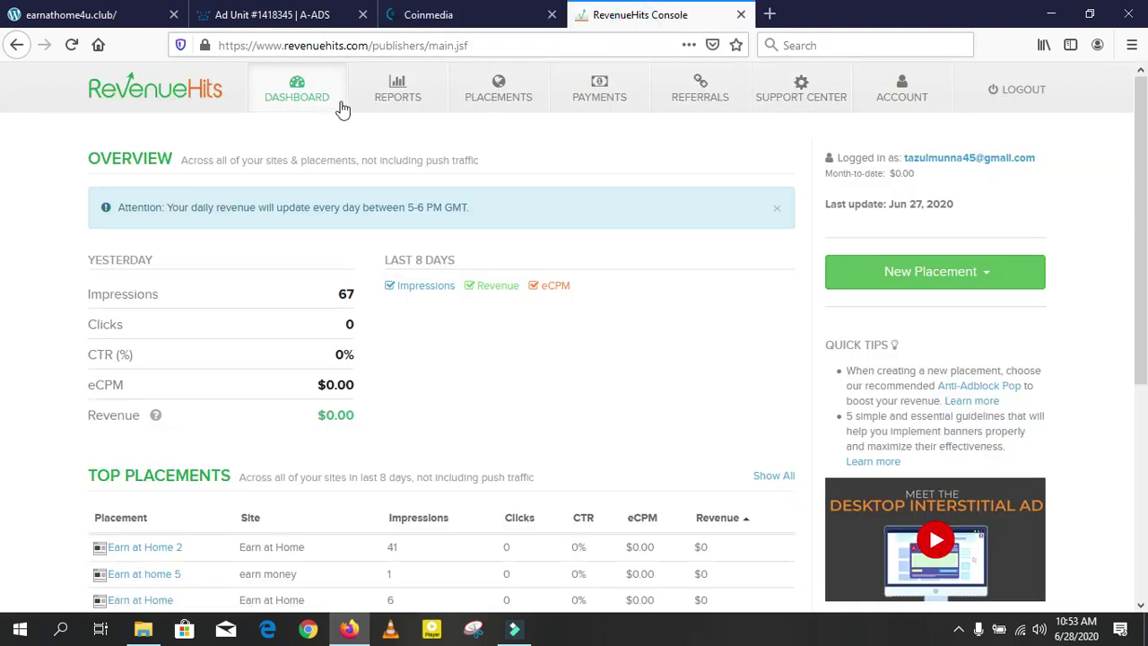
click(508, 95)
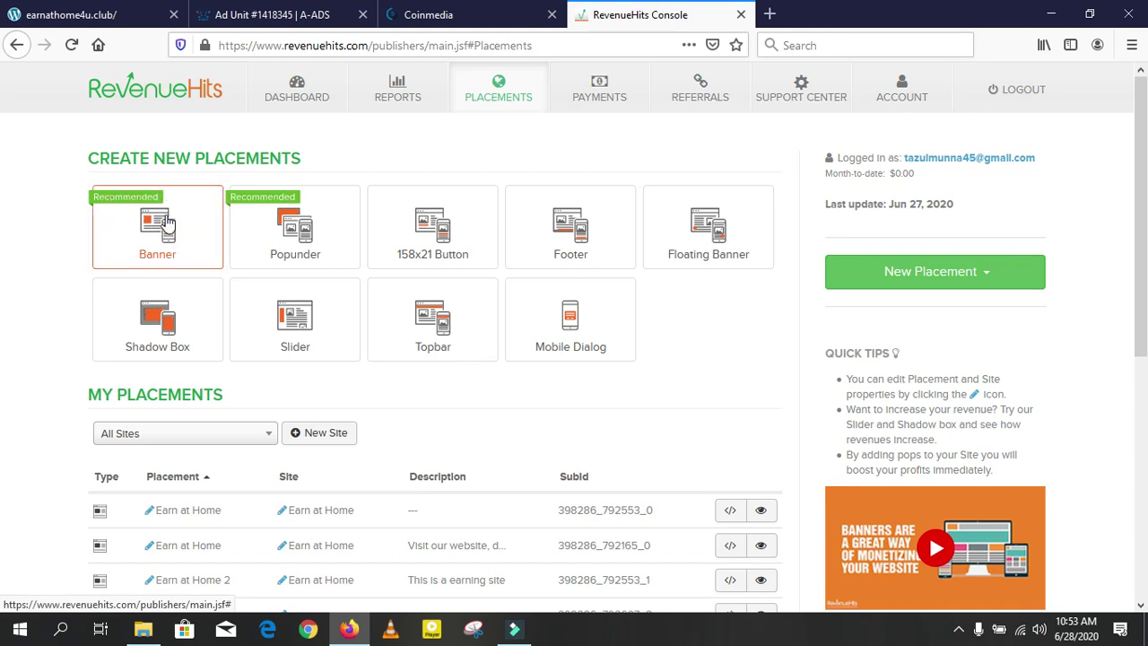
click(152, 221)
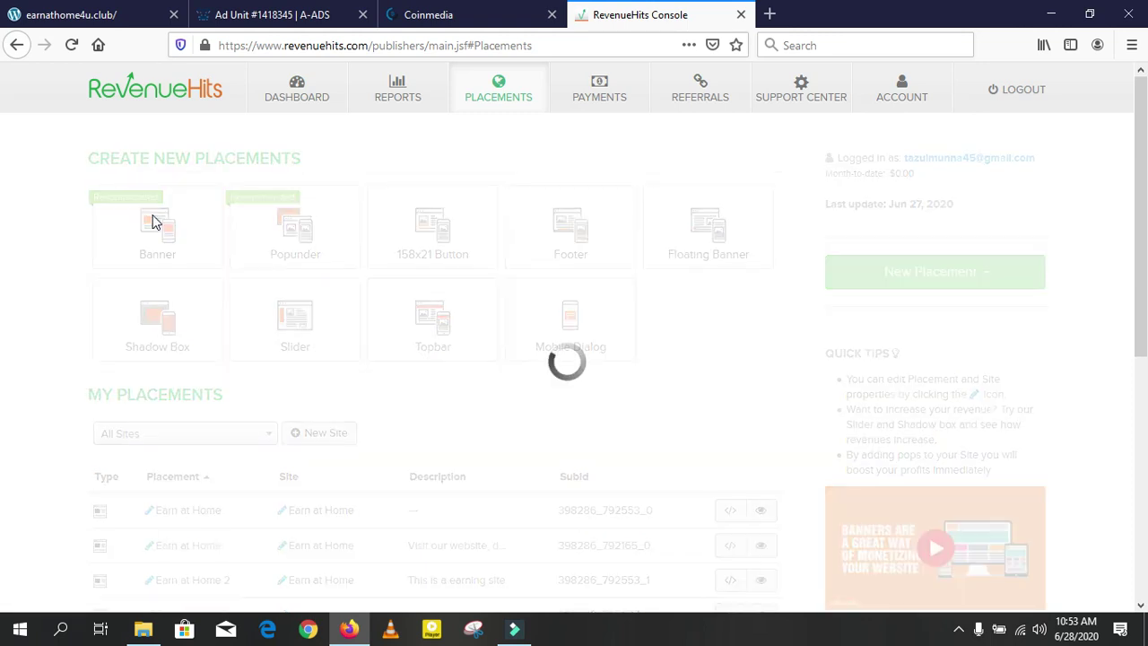
click(1133, 176)
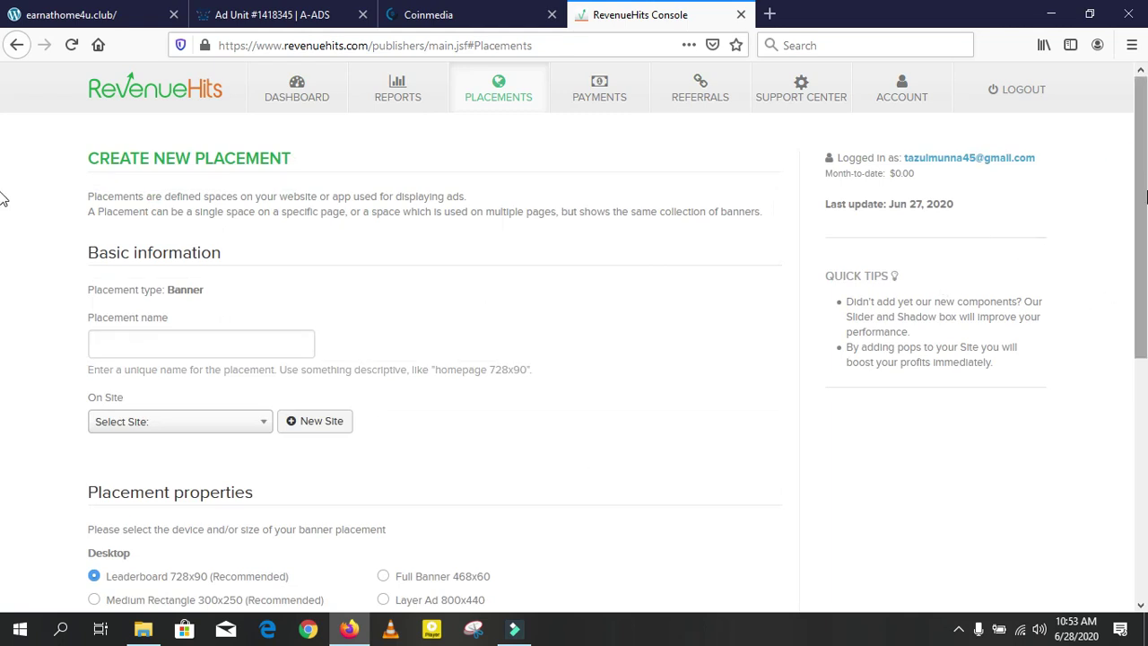
drag(1140, 81, 1140, 143)
click(119, 228)
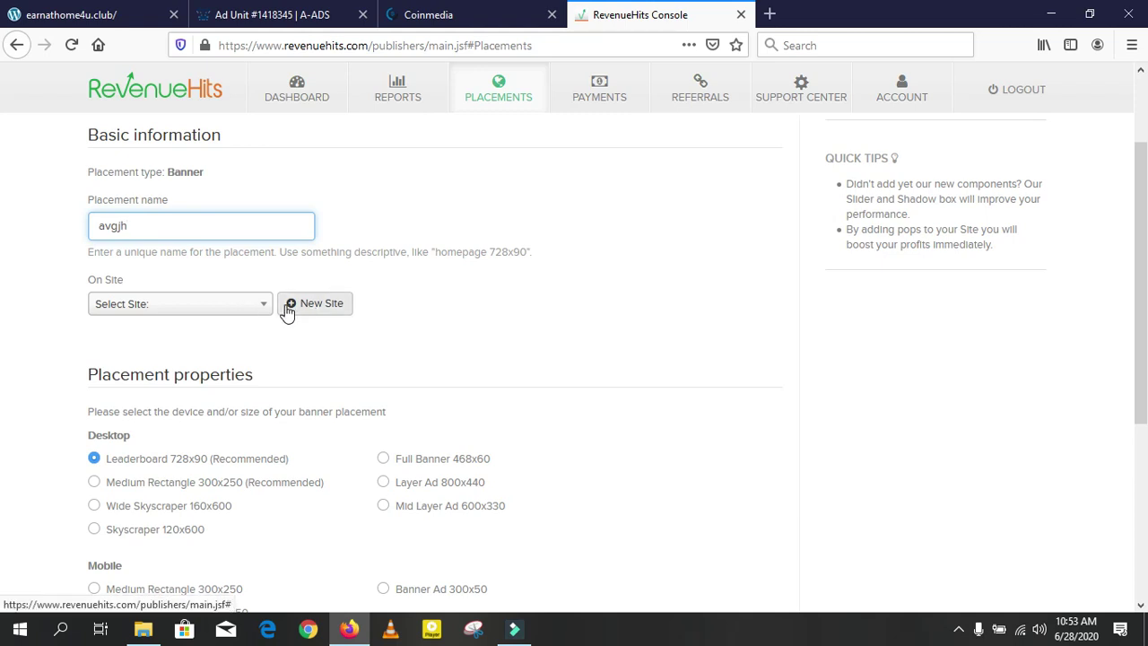
Start registering a new site for the placement and set its category to Blogs.
click(321, 305)
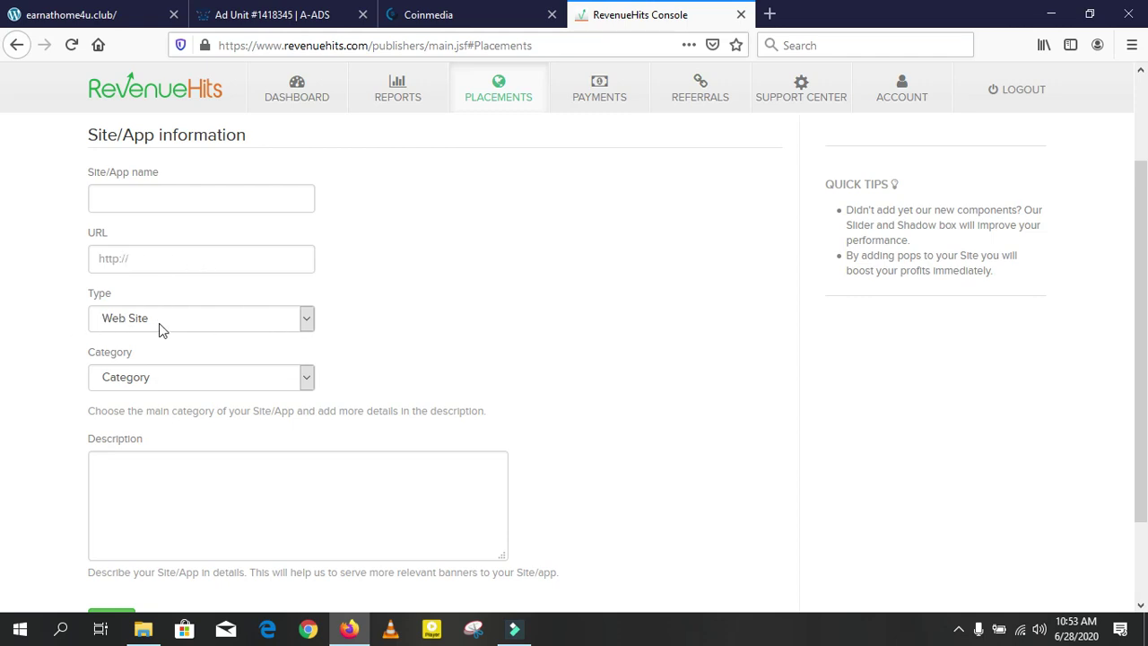
click(308, 380)
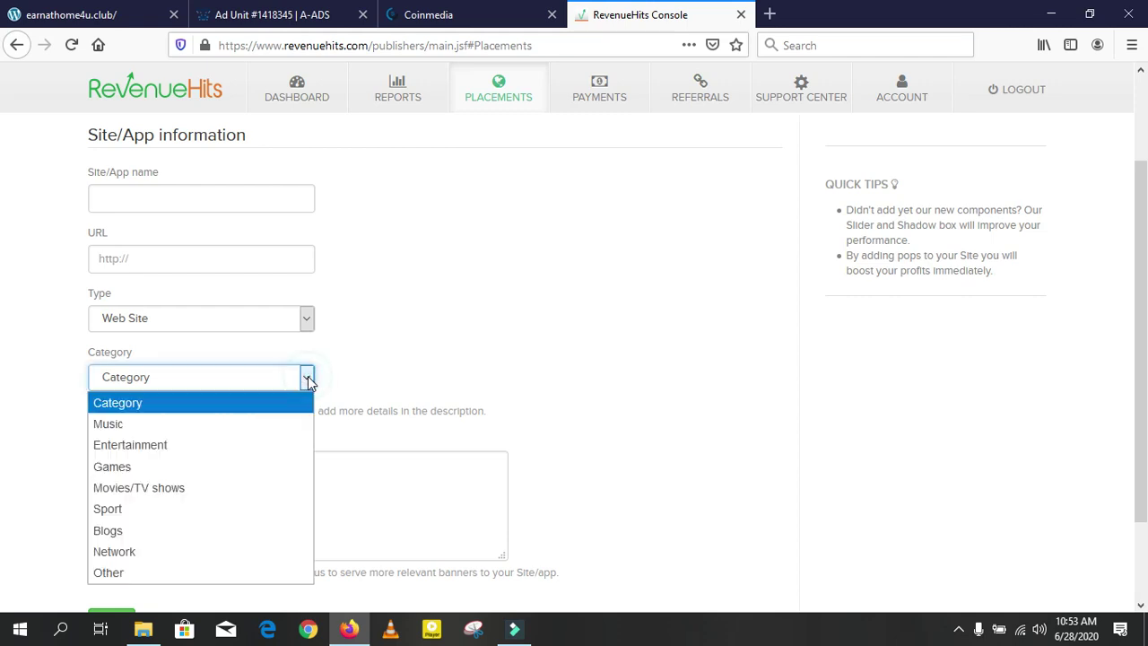
click(136, 532)
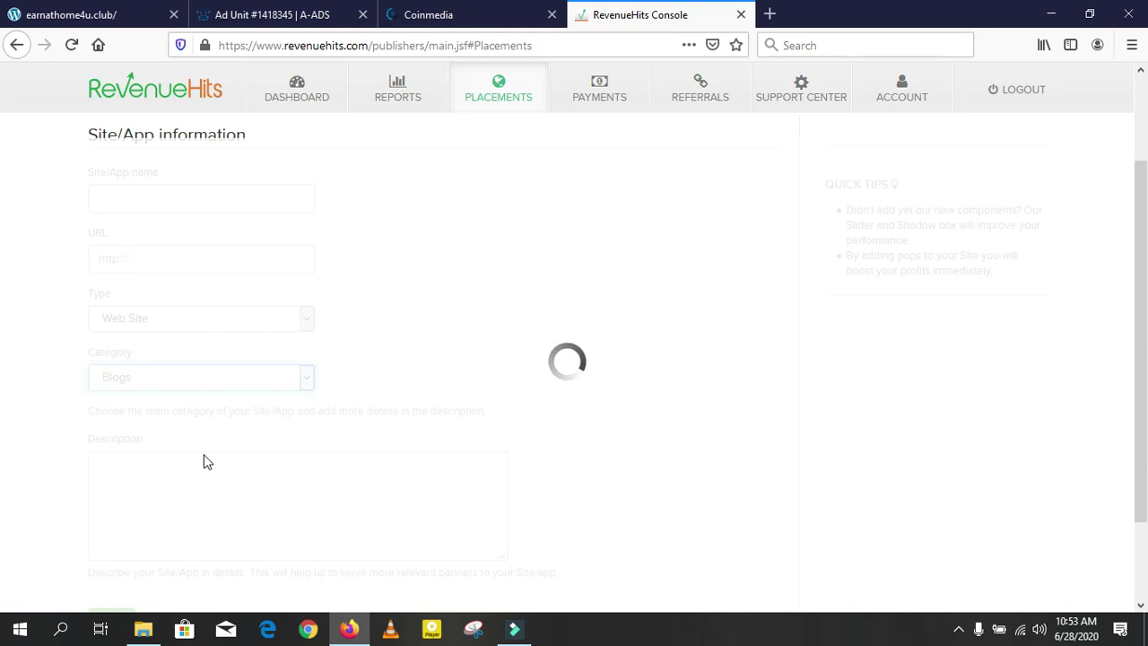
click(137, 466)
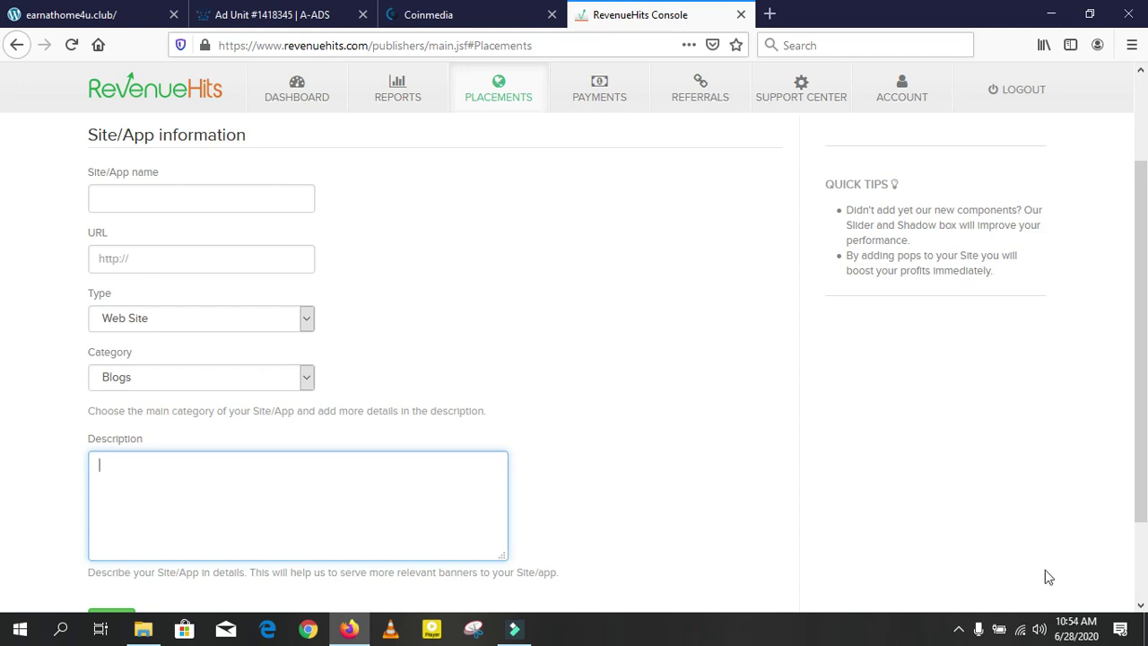
scroll(2, 371, down, 2)
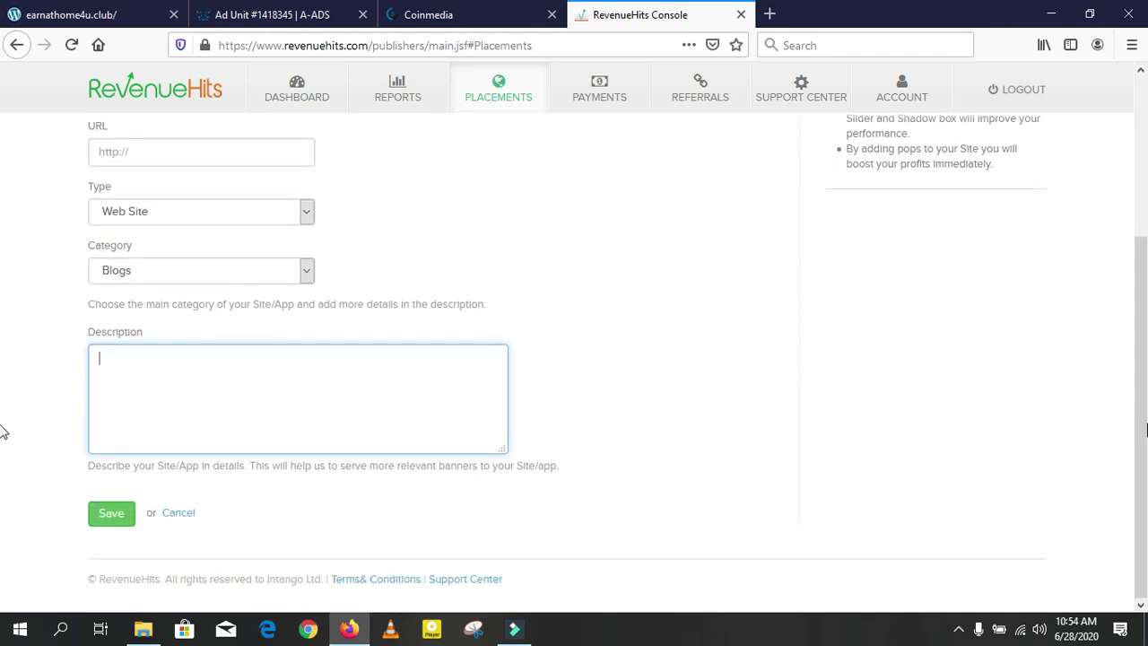
scroll(3, 432, up, 3)
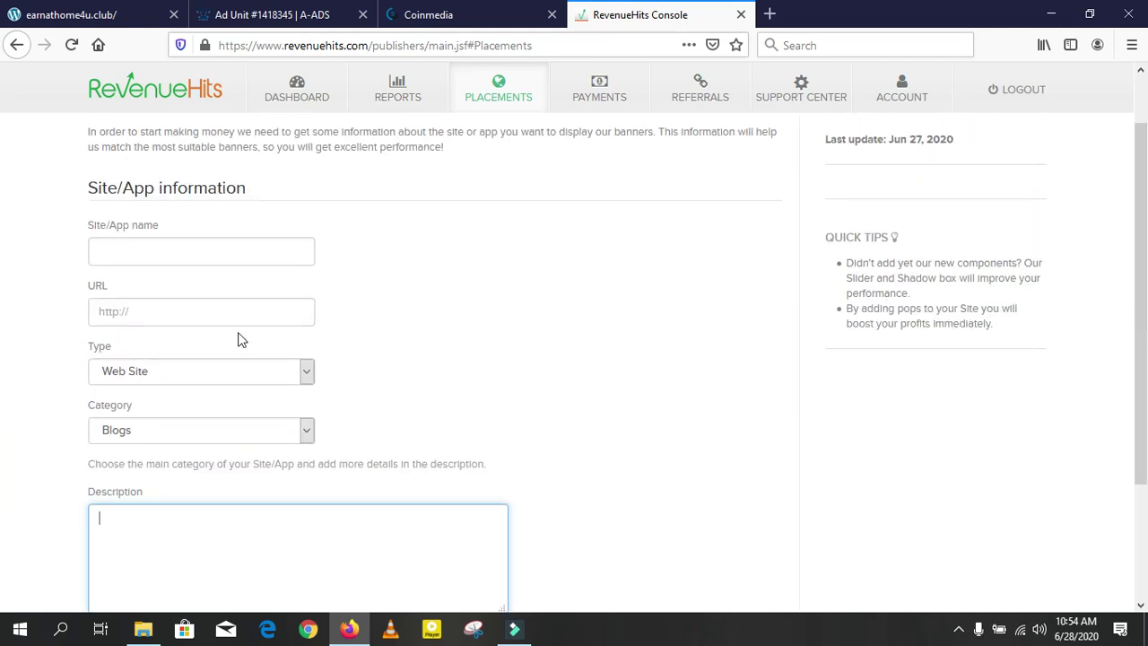
Copy the address of the open earnathome4u.club website and paste it as the new site's URL in RevenueHits.
click(164, 253)
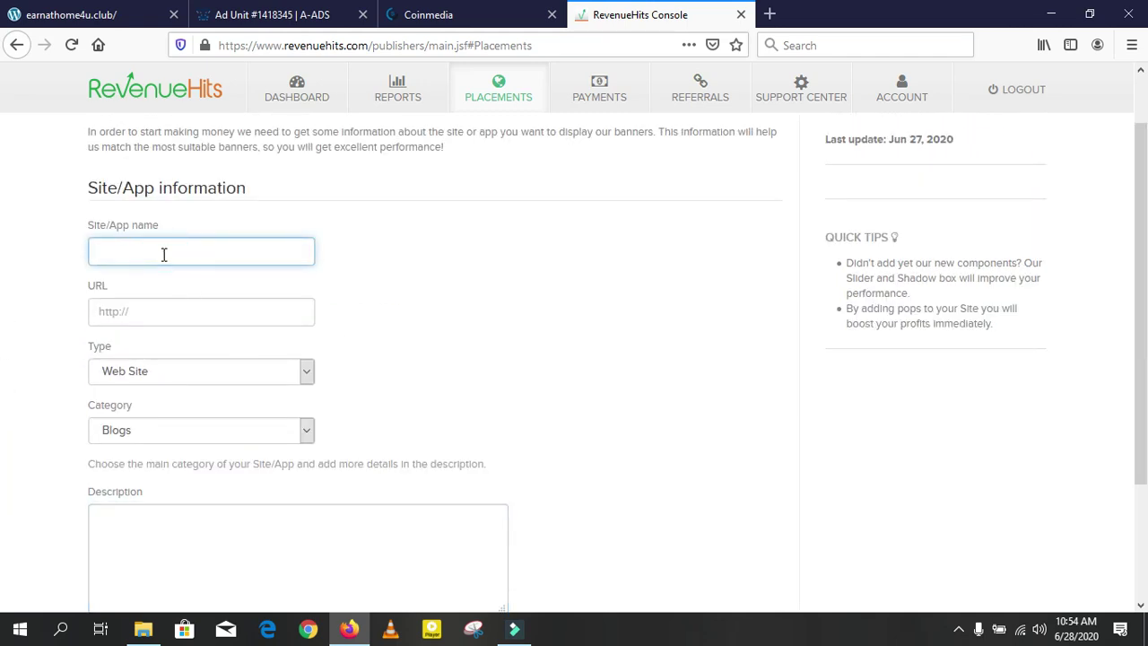
click(139, 316)
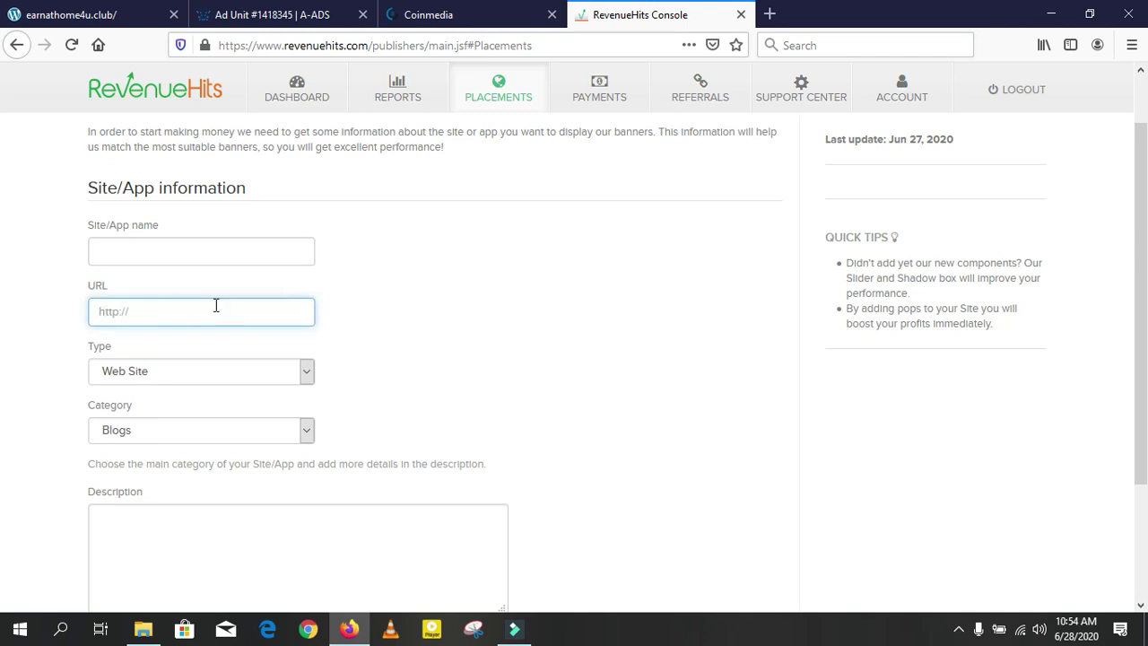
click(41, 9)
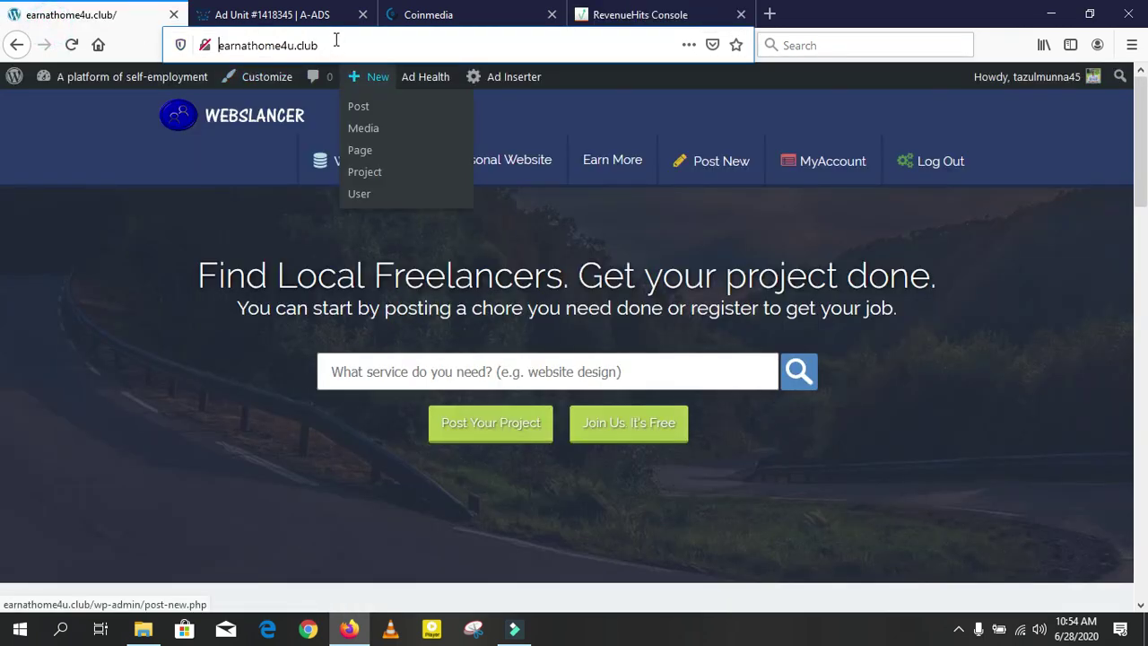
click(337, 40)
drag(332, 38, 204, 52)
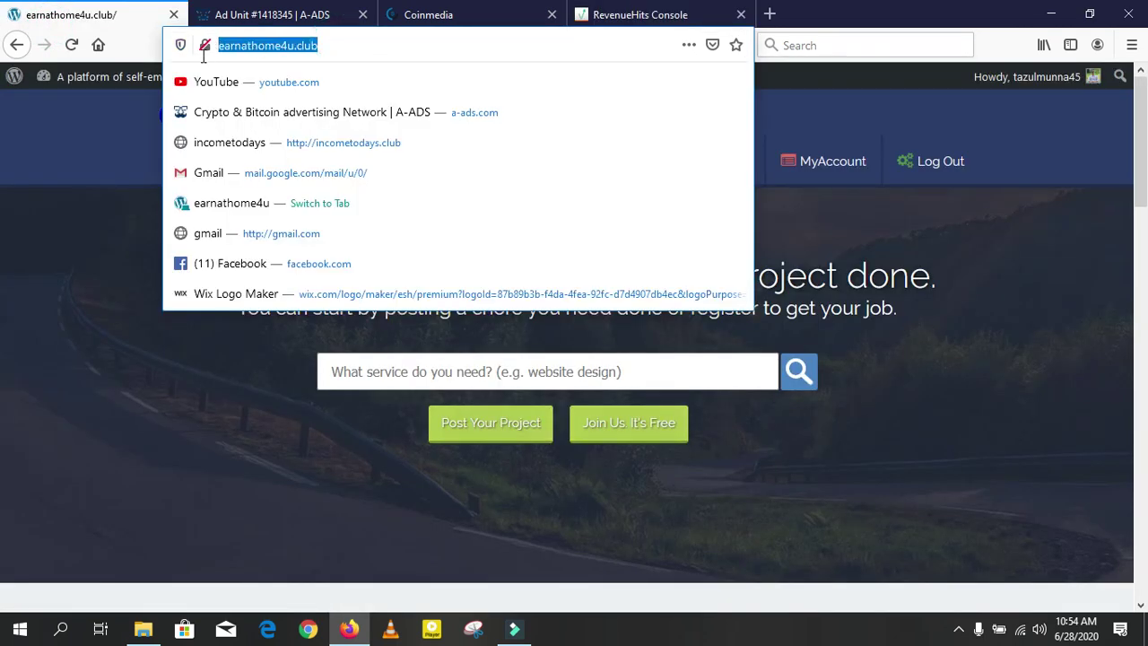
right_click(259, 37)
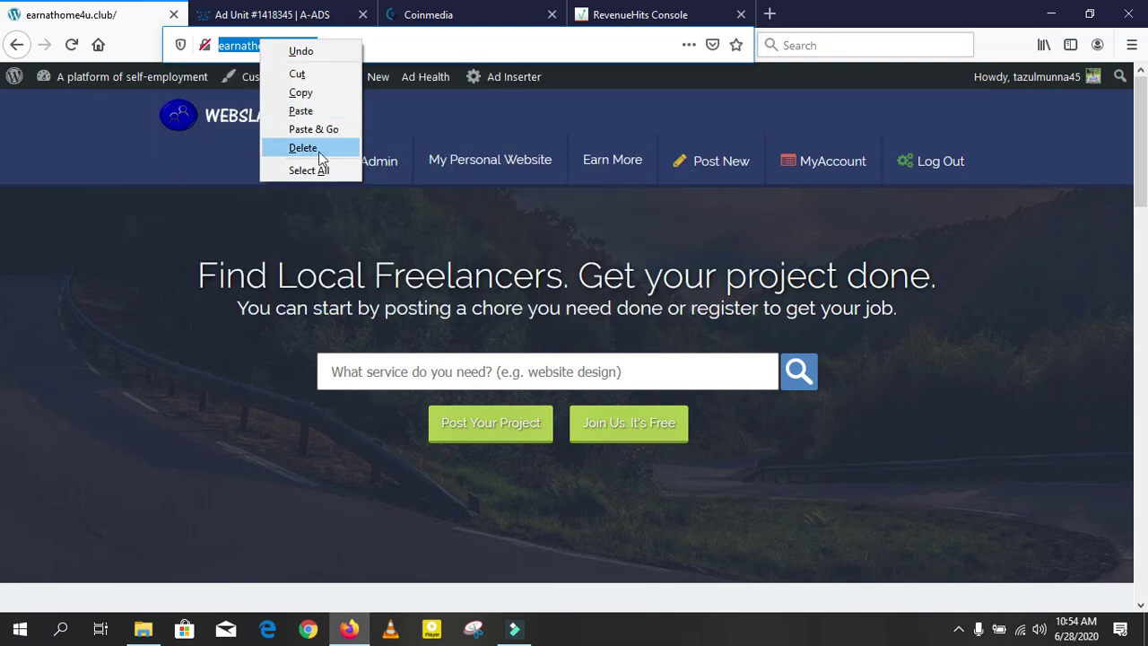
click(300, 92)
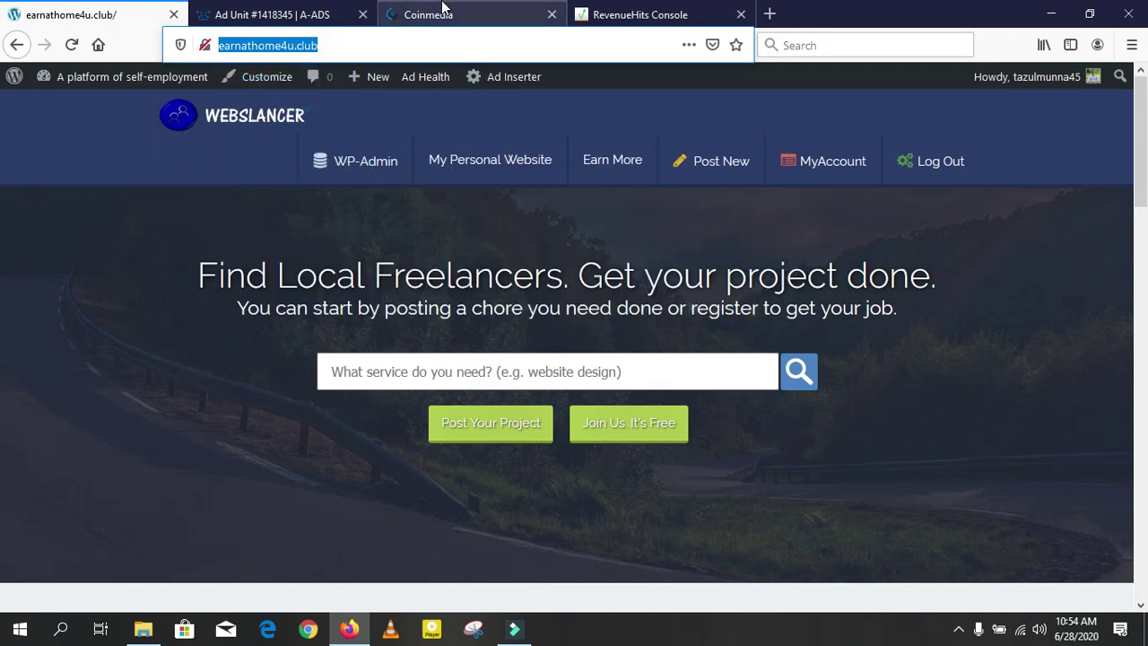
click(614, 20)
key(ctrl+v)
Name the new site agshjg and try to save it without a description.
click(111, 244)
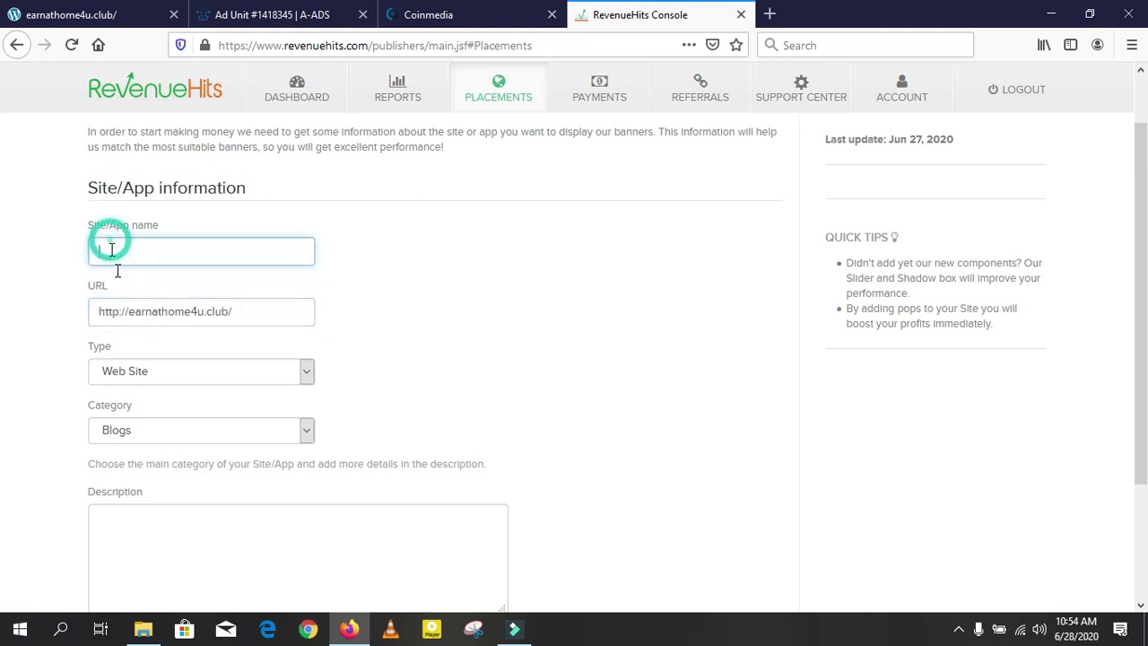
text(agshjg)
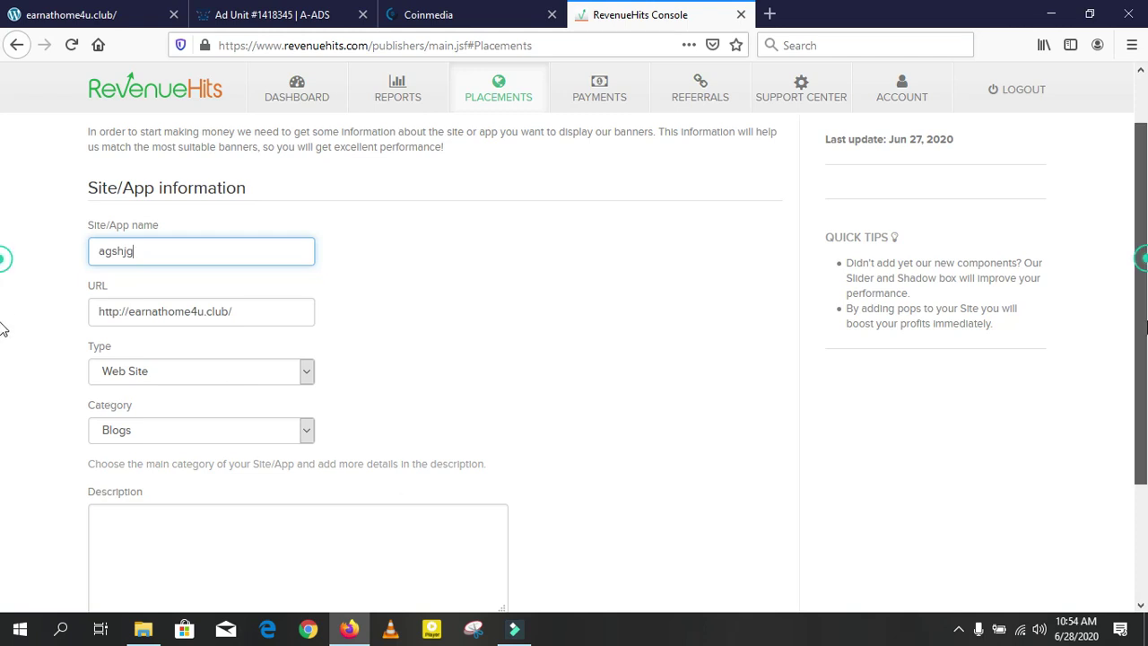
scroll(912, 370, down, 2)
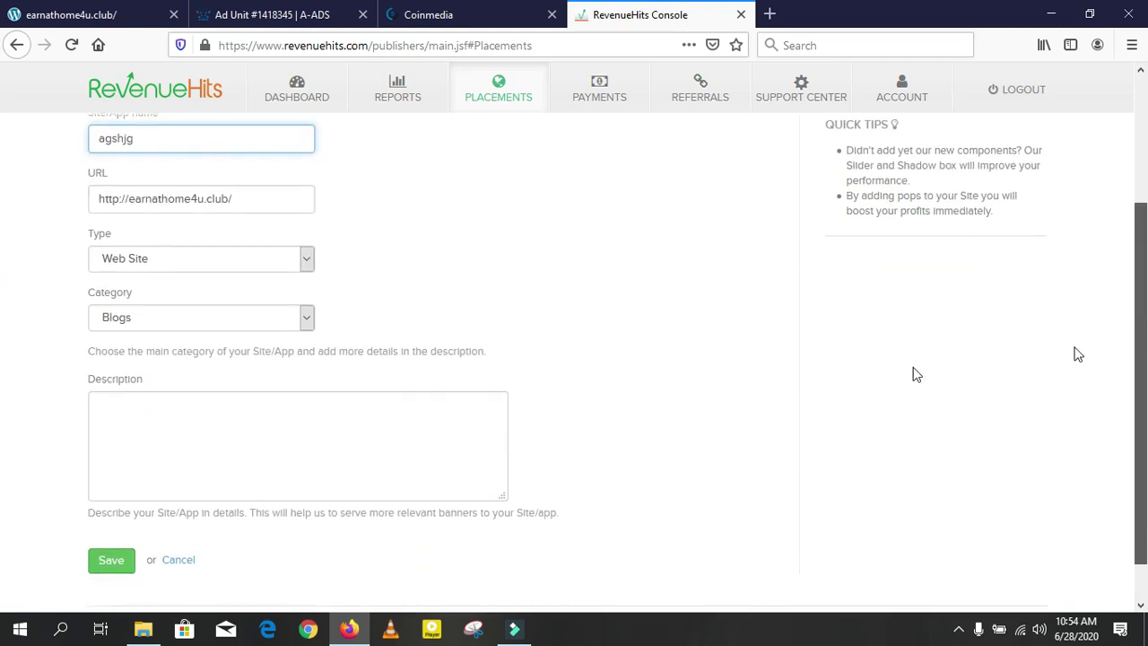
click(111, 565)
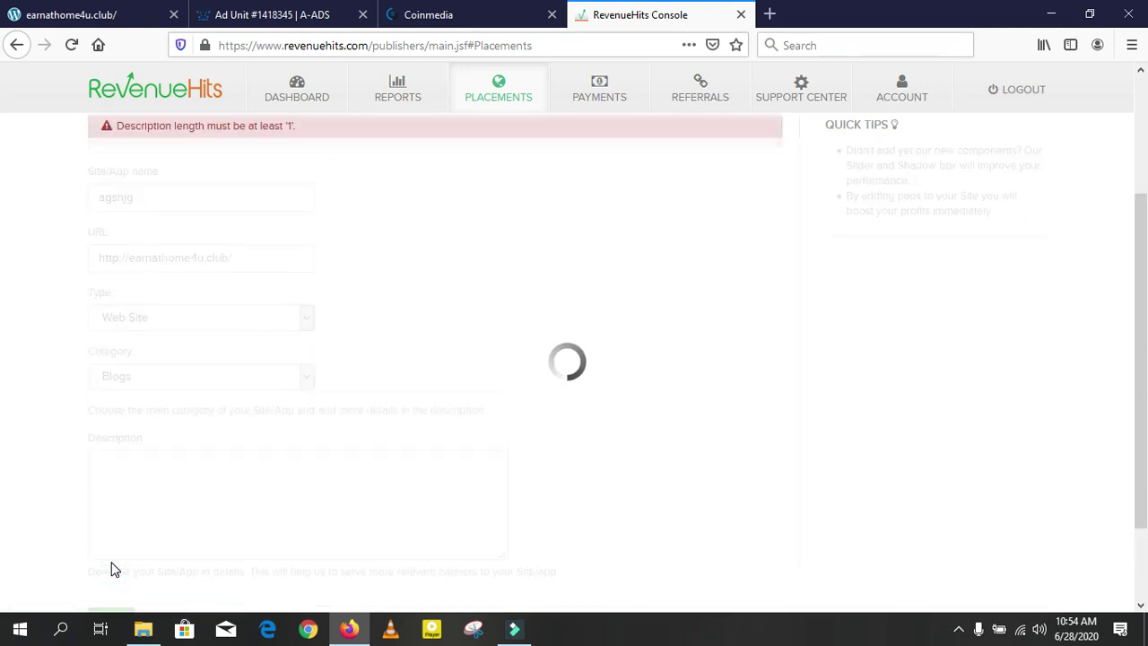
Enter sdzgdfhgjghjhjvjhj as the site's description and save the site.
scroll(3, 395, up, 2)
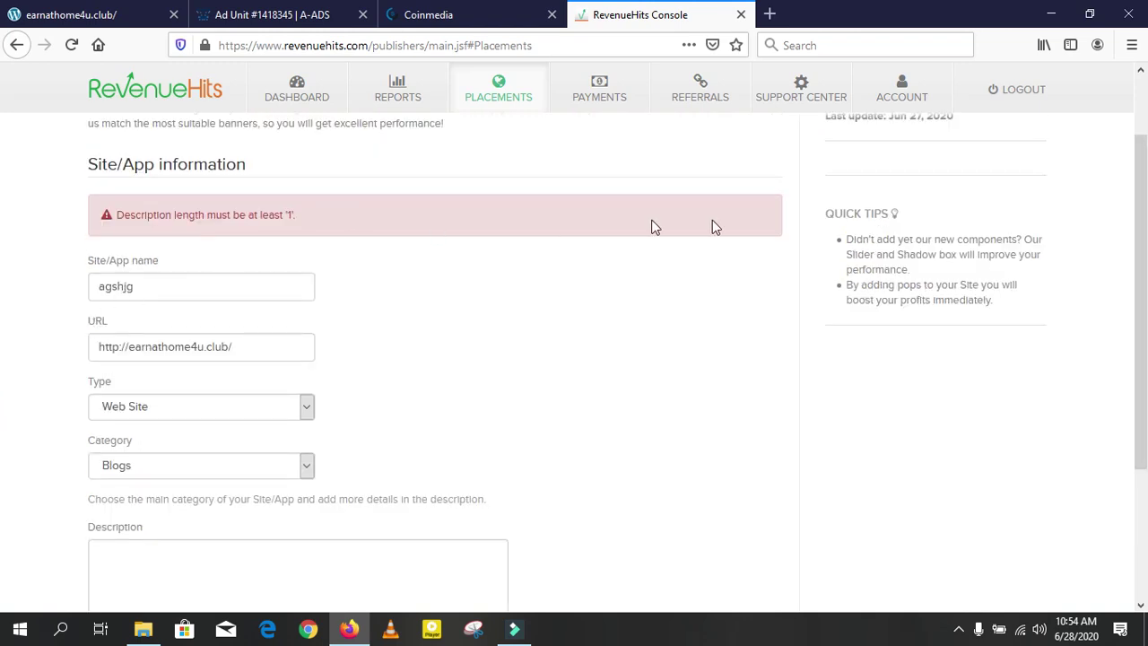
scroll(3, 323, down, 3)
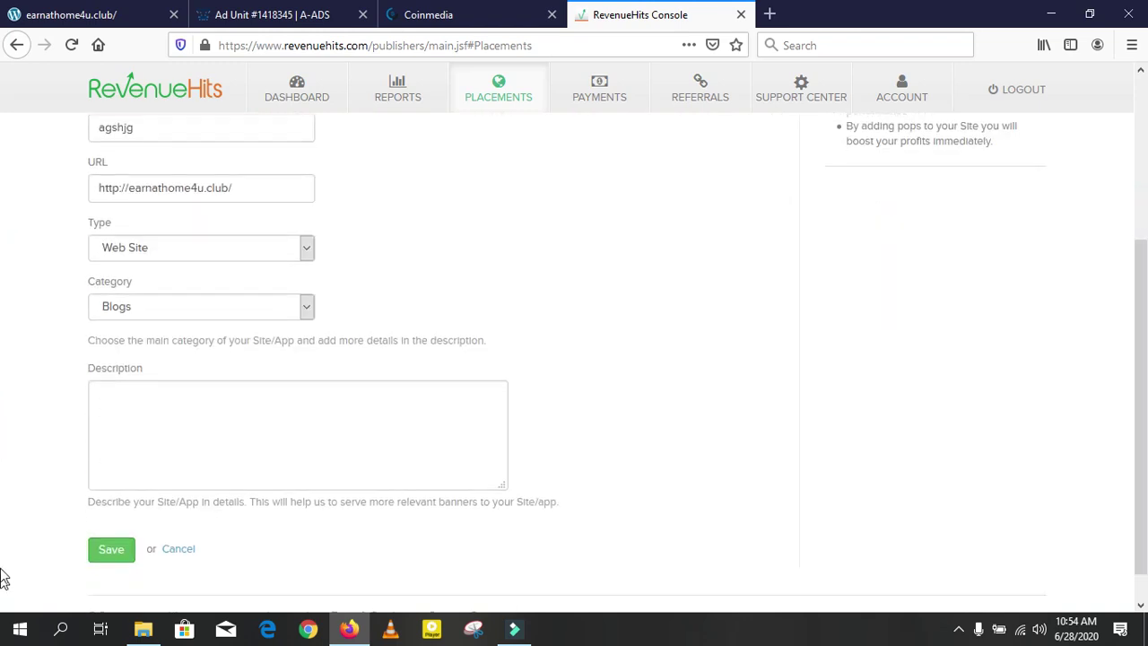
click(190, 455)
text(sdzgdfhgjghjhjvjhj)
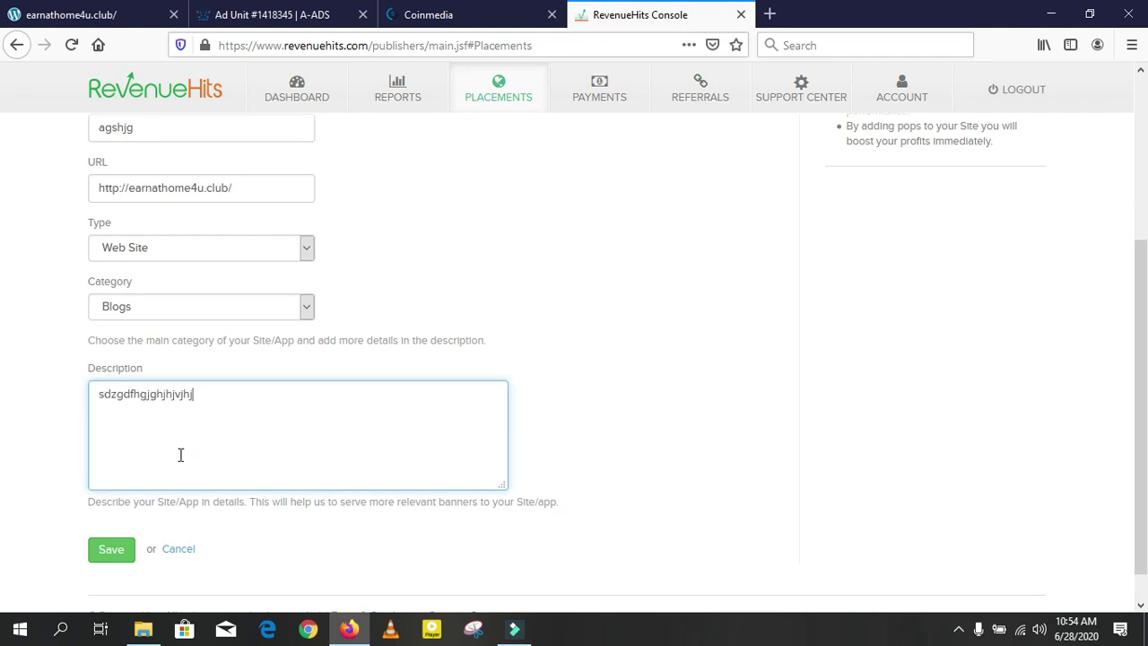
click(113, 560)
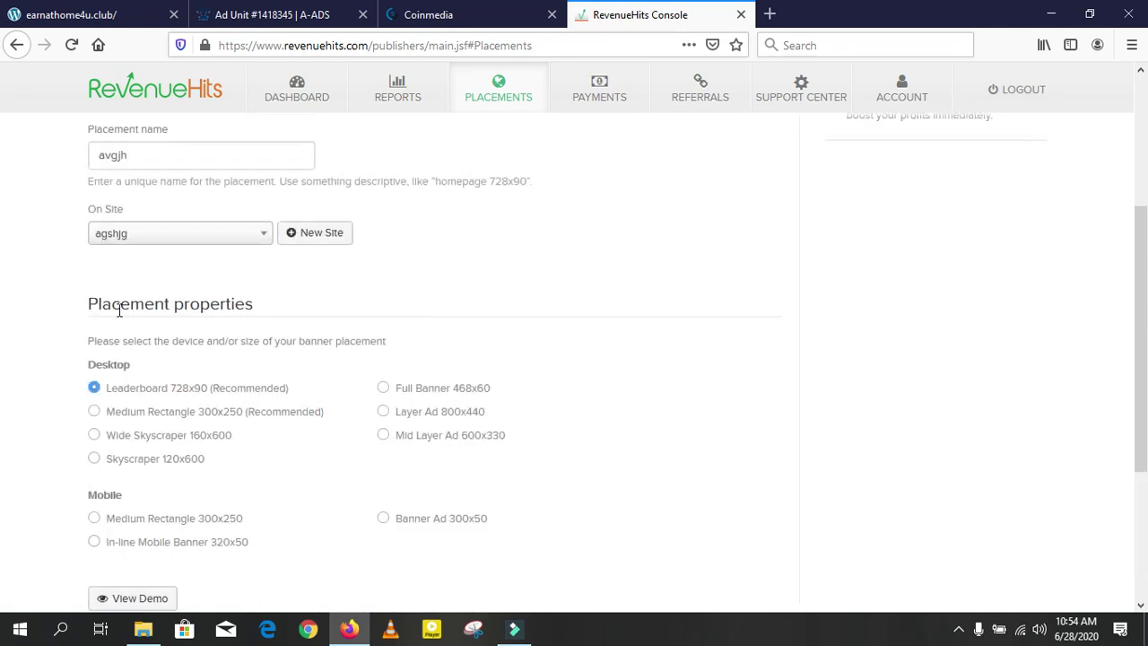
Set the avgjh placement's size to the desktop Full Banner 468x60.
scroll(6, 441, down, 4)
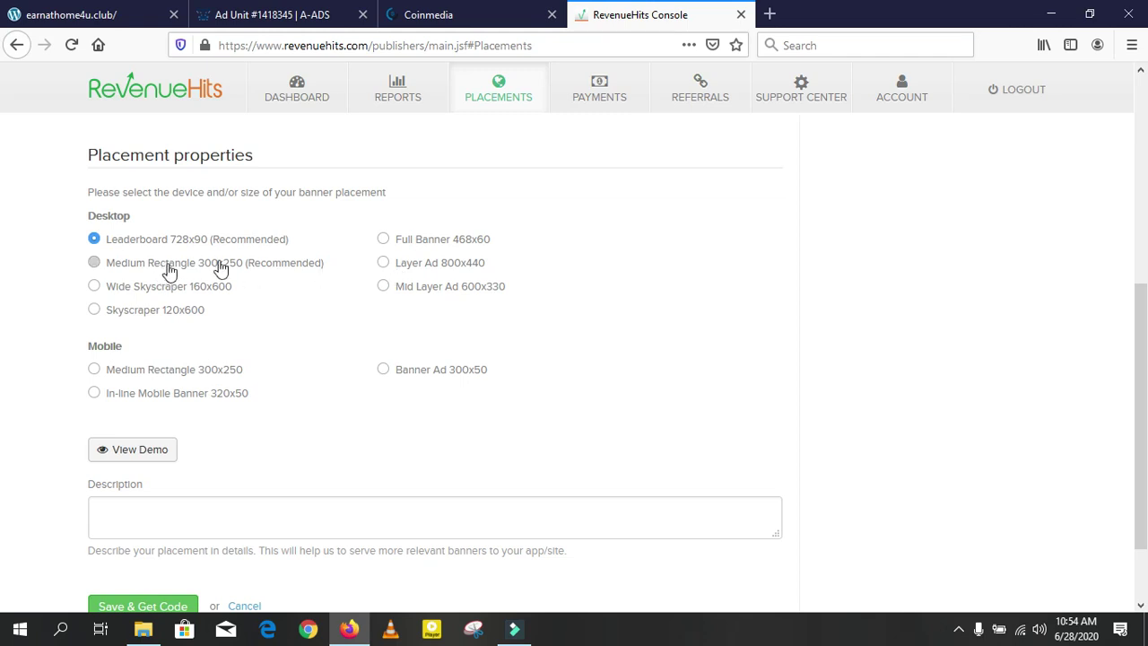
click(384, 242)
drag(1140, 408, 1132, 266)
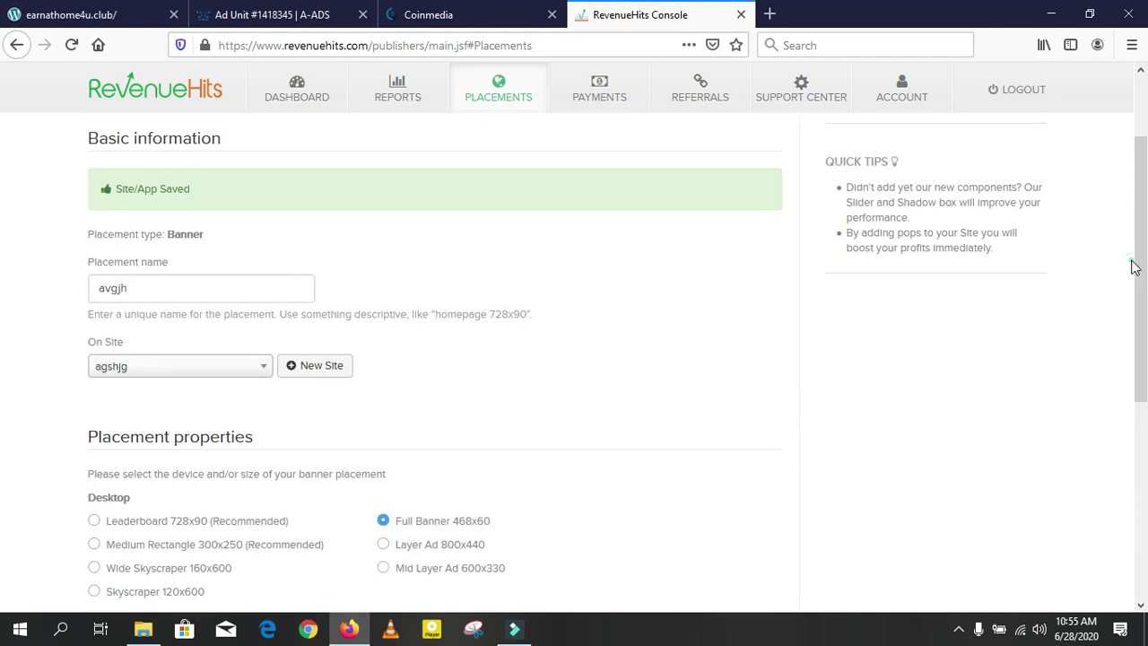
scroll(6, 402, down, 5)
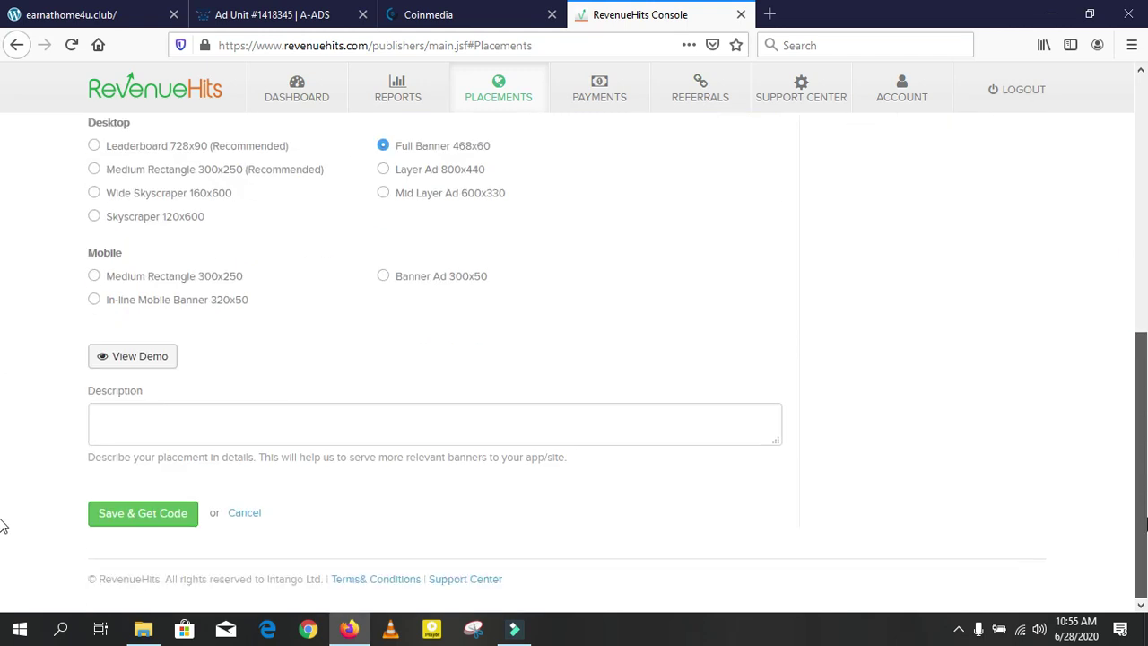
mouse_move(3, 527)
mouse_down()
mouse_move(1113, 398)
mouse_move(1138, 422)
mouse_move(5, 512)
mouse_move(3, 540)
mouse_up()
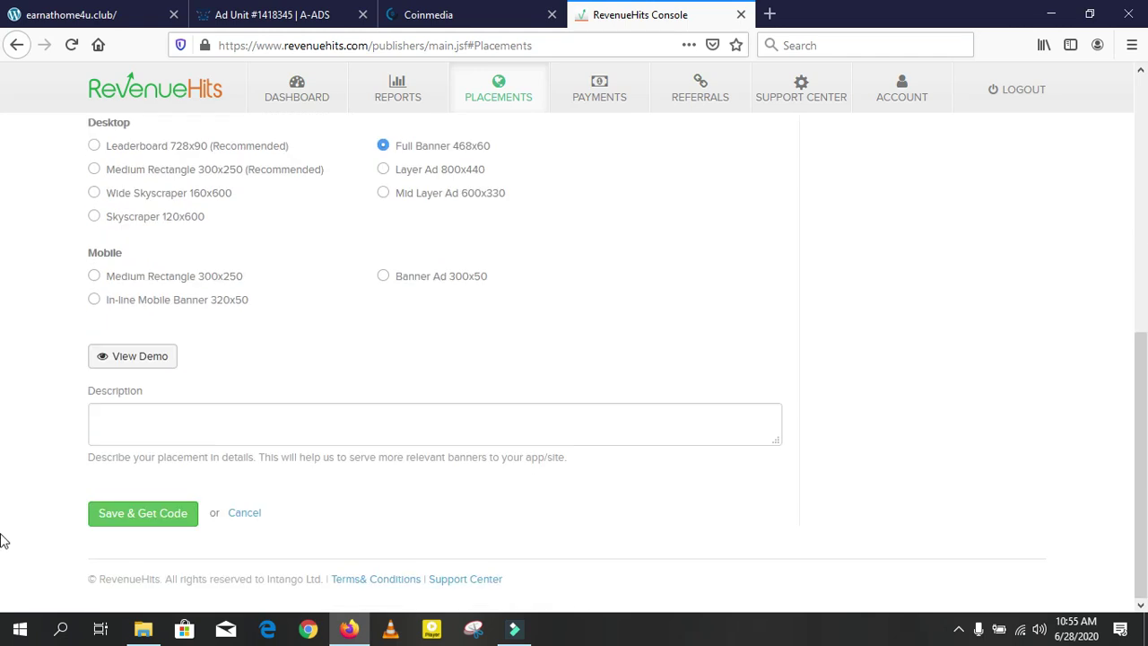
View the demo page of the 468x60 banner, find the sample banner in it, and close the demo.
click(145, 363)
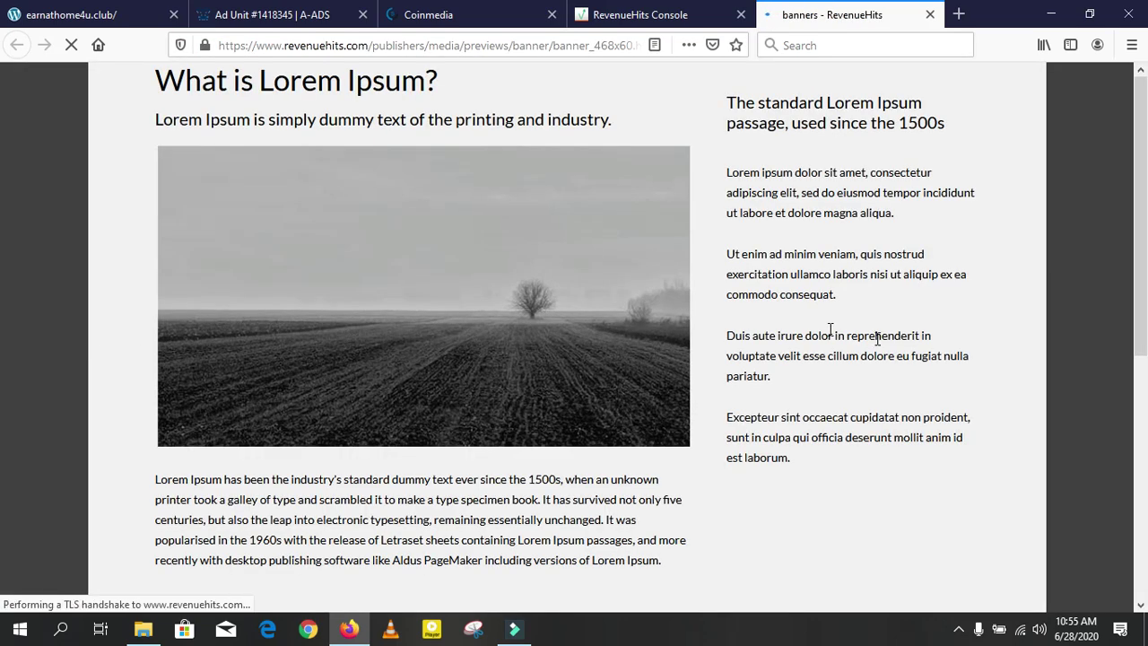
scroll(446, 432, down, 3)
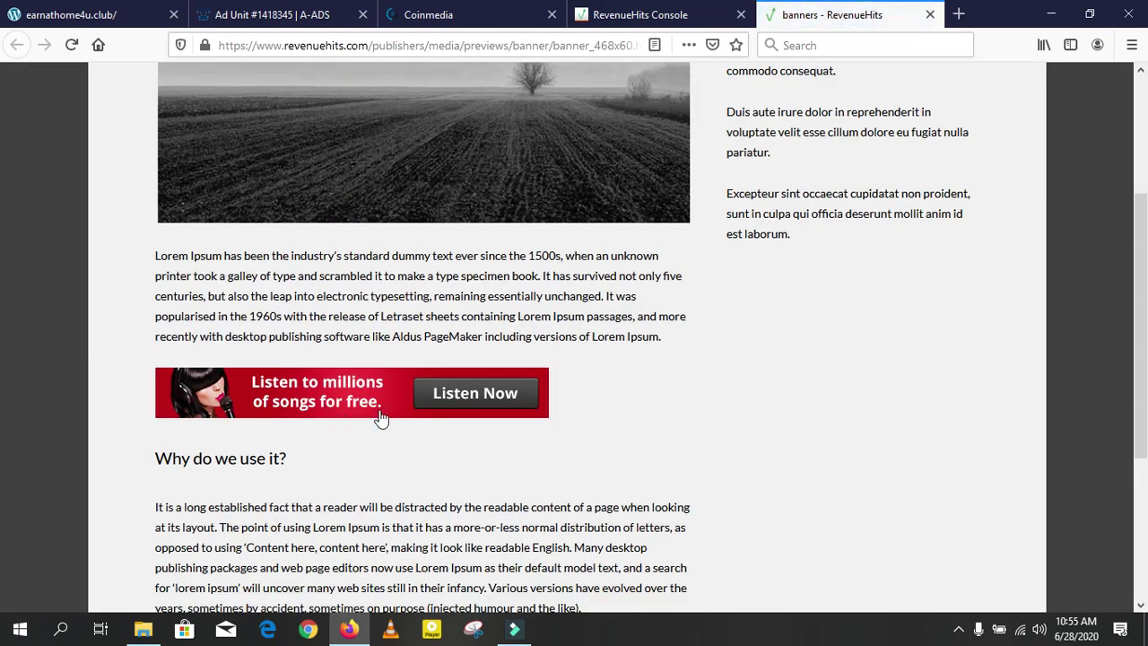
click(929, 17)
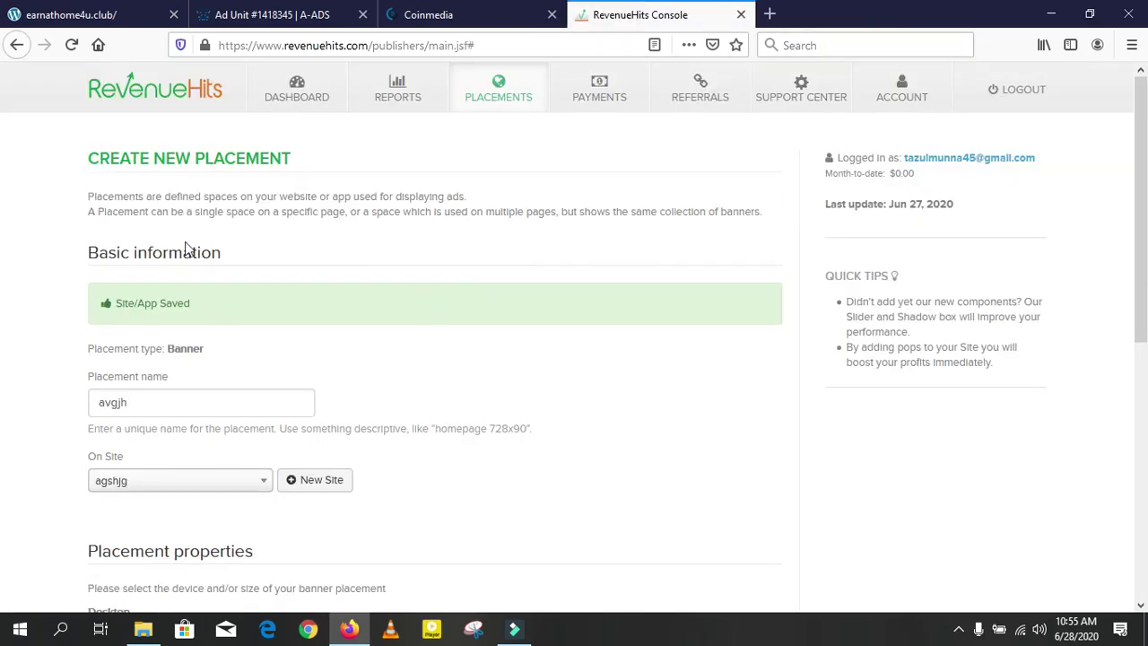
Save the avgjh placement and display its tag code.
scroll(3, 403, down, 5)
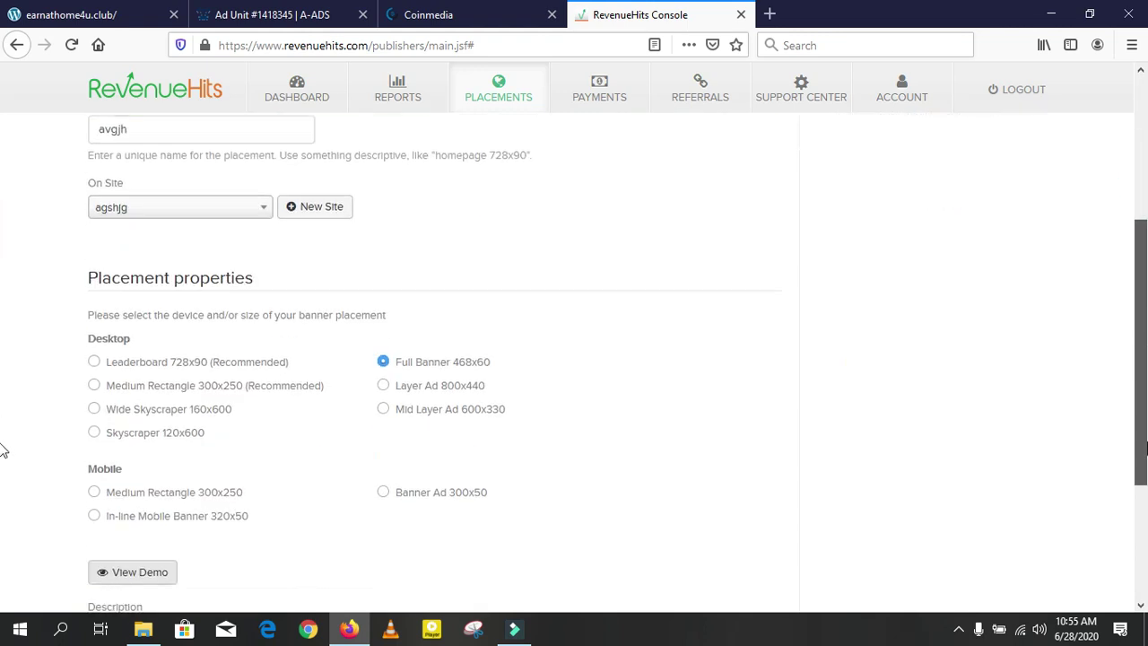
scroll(3, 426, down, 5)
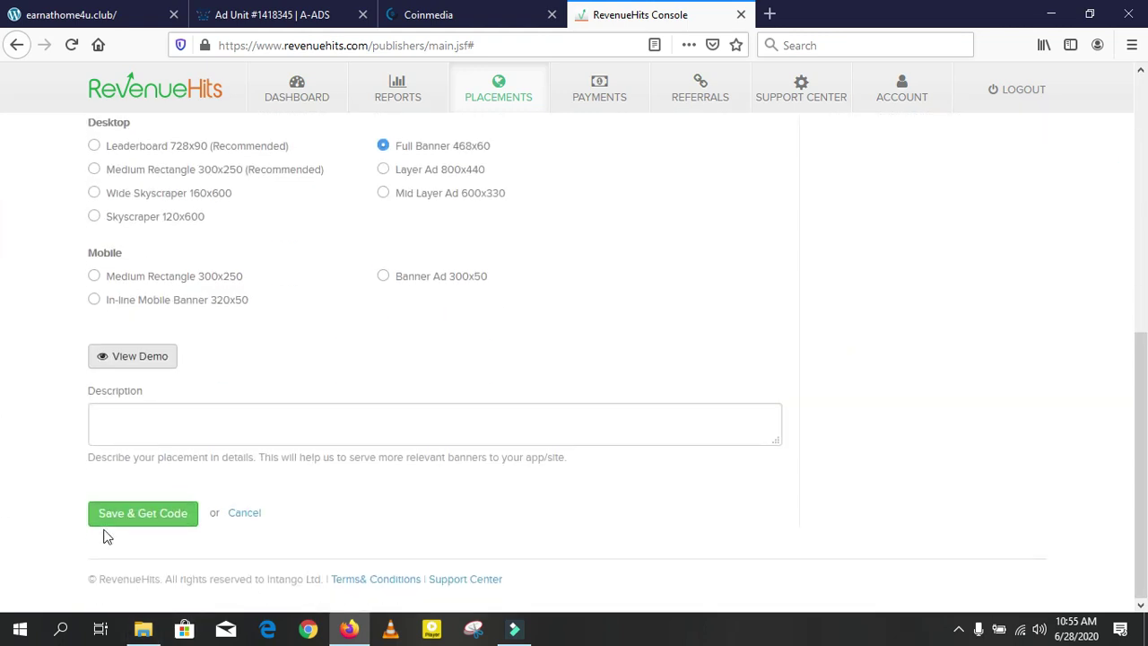
click(159, 517)
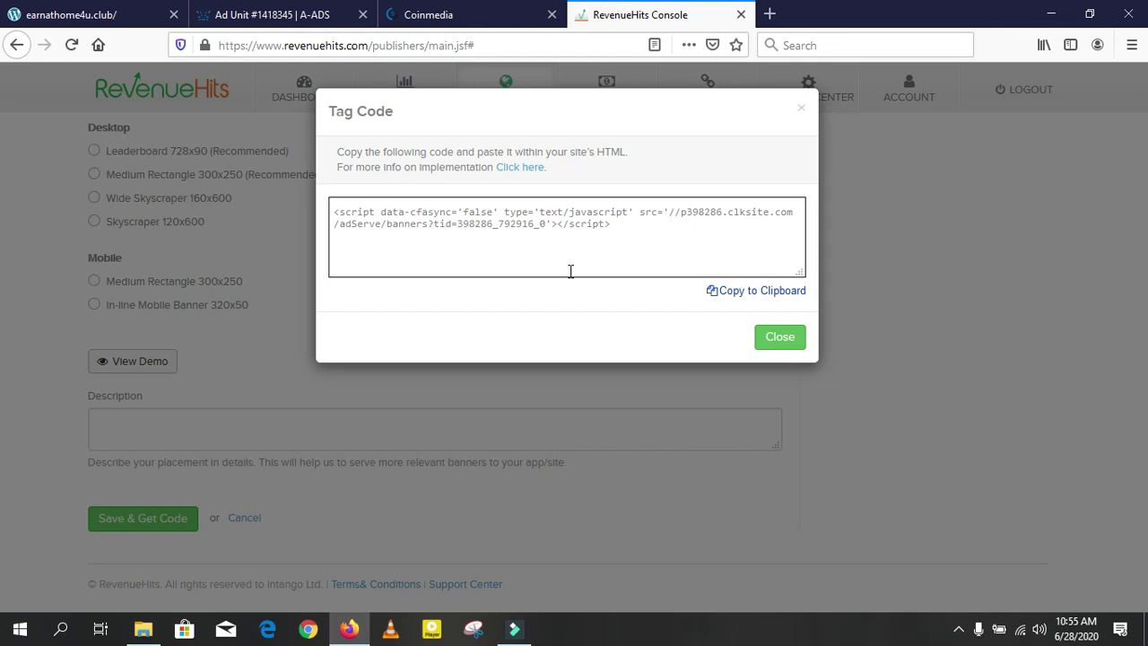
Switch to the earnathome4u.club WordPress dashboard and open the Project Theme's Advertising settings at the HomePage ad code areas.
click(77, 11)
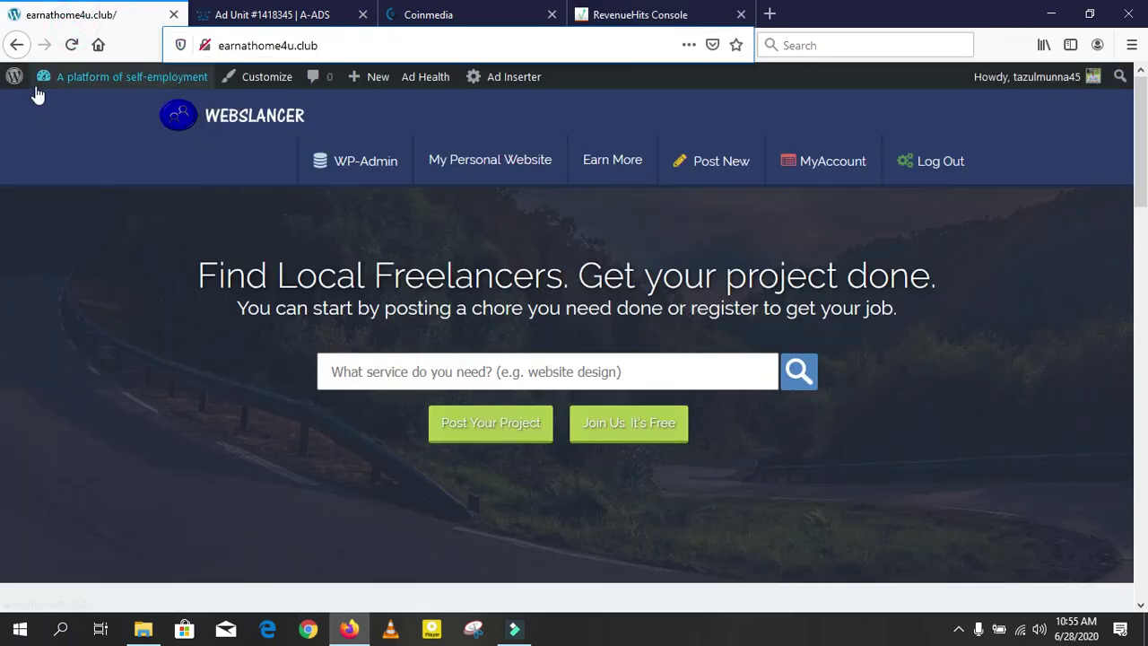
mouse_move(42, 86)
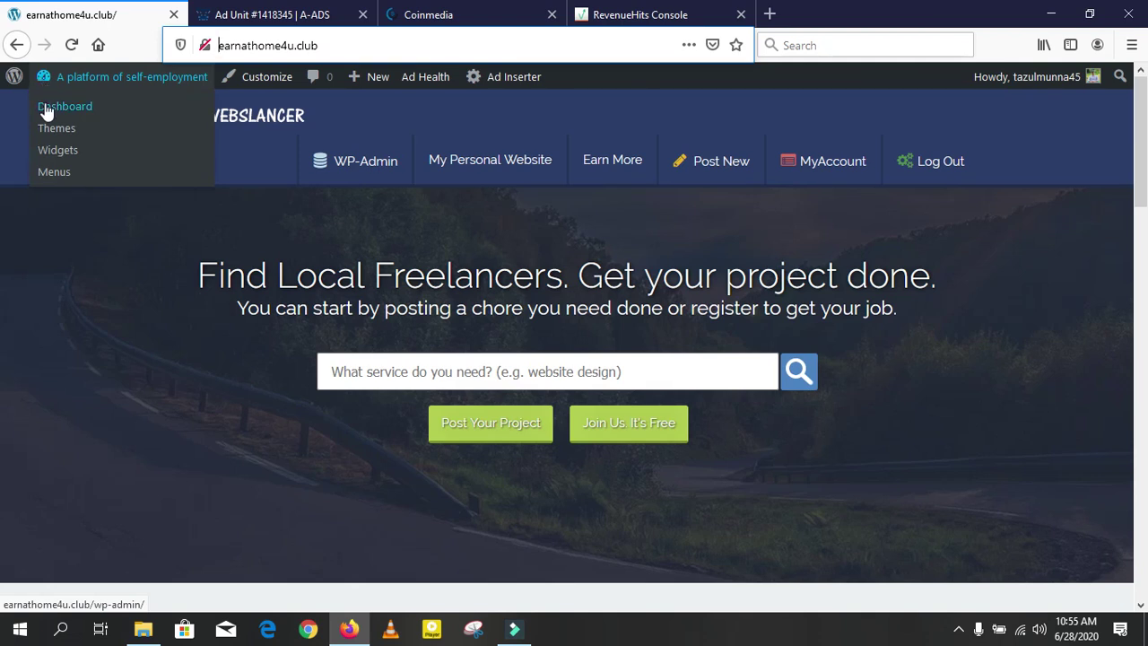
click(47, 109)
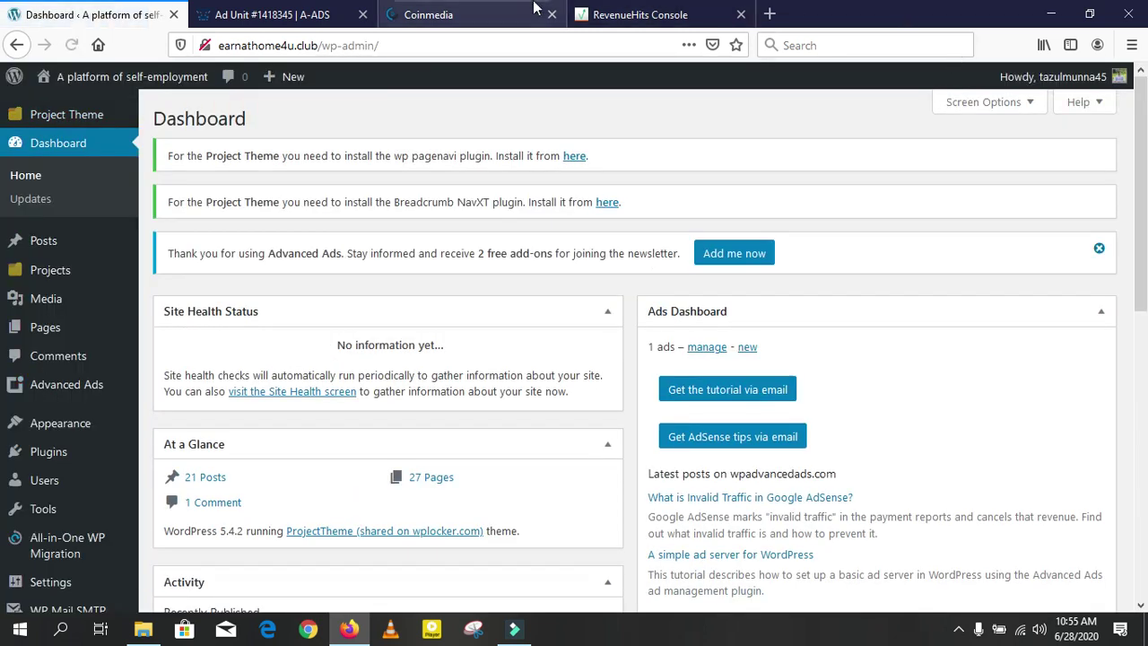
mouse_move(34, 130)
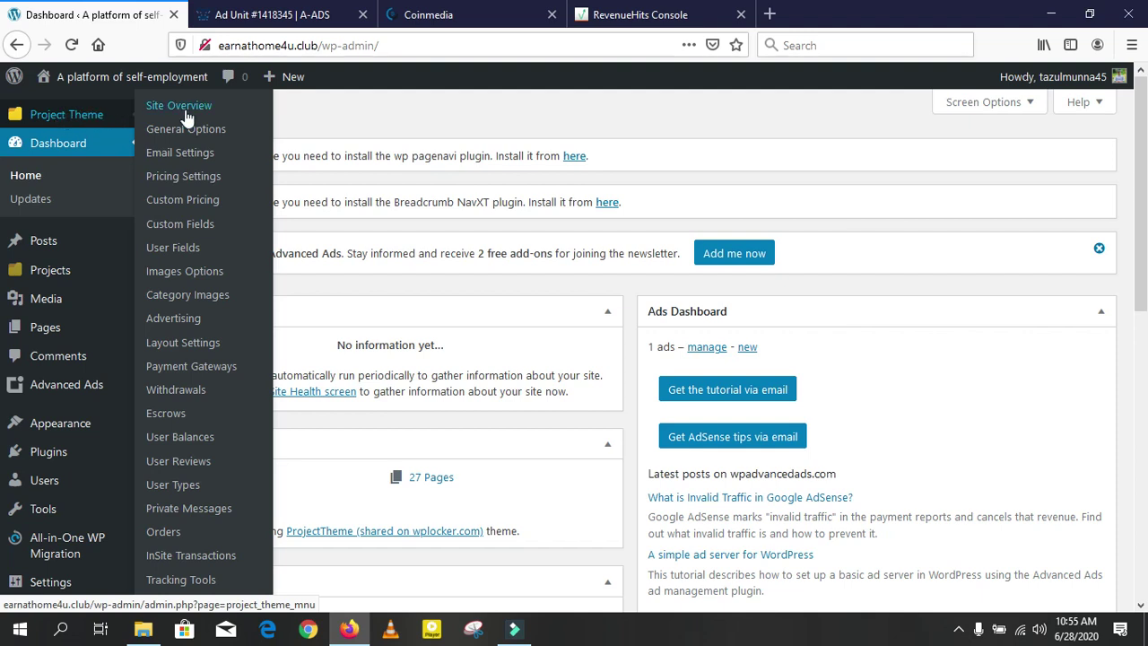
click(174, 321)
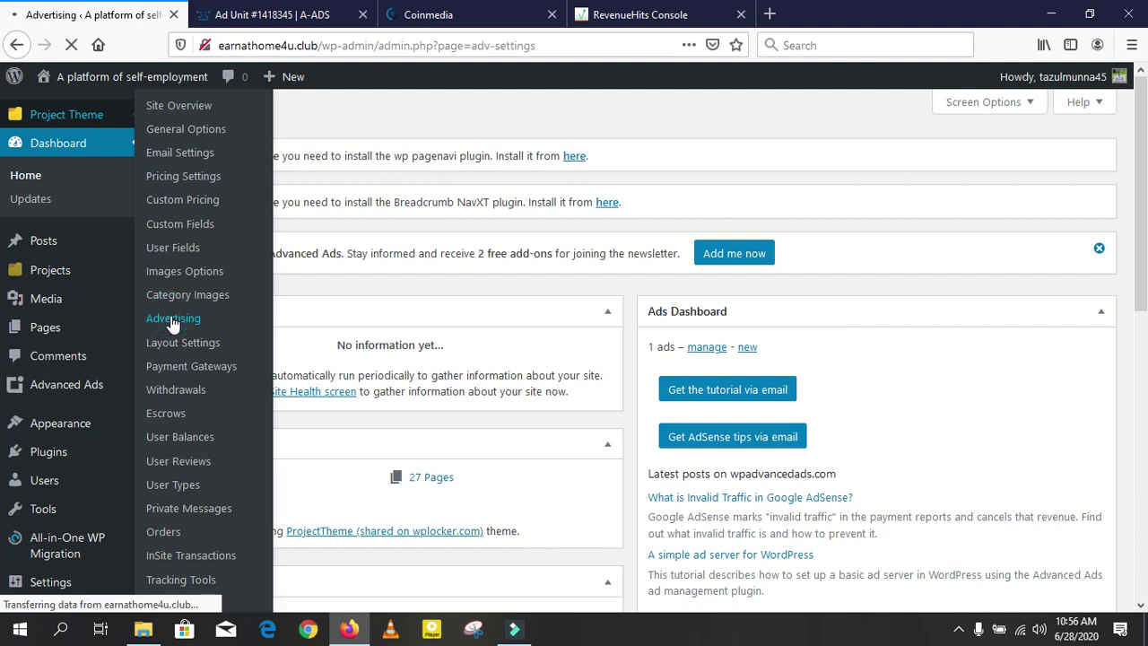
scroll(244, 324, down, 1)
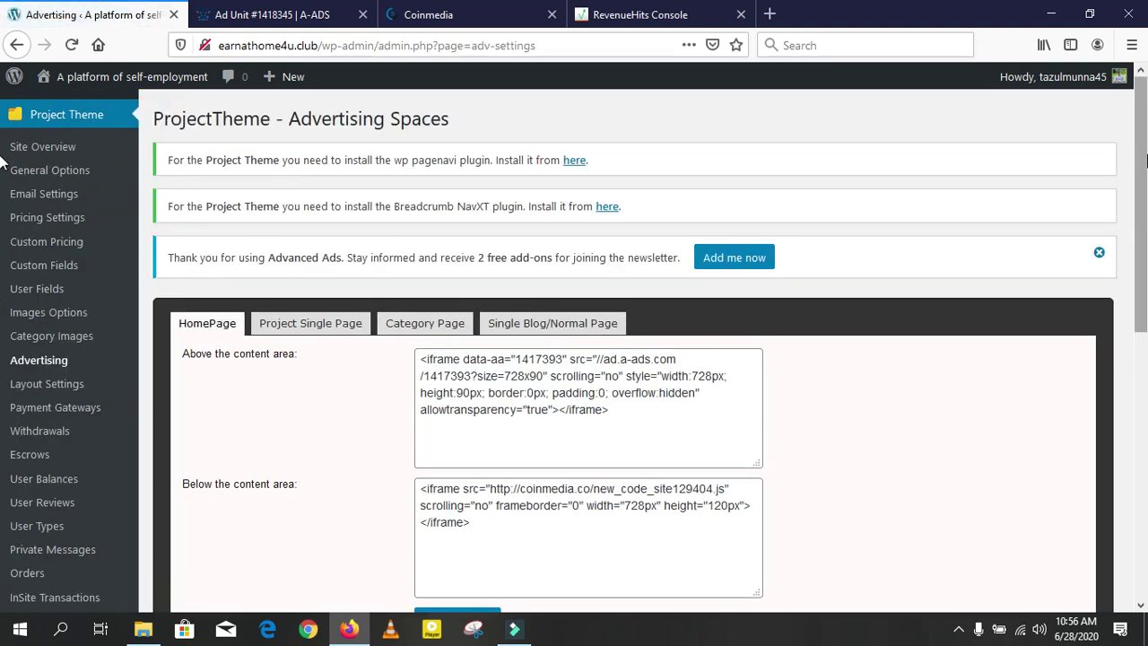
scroll(2, 256, down, 2)
scroll(2, 256, down, 1)
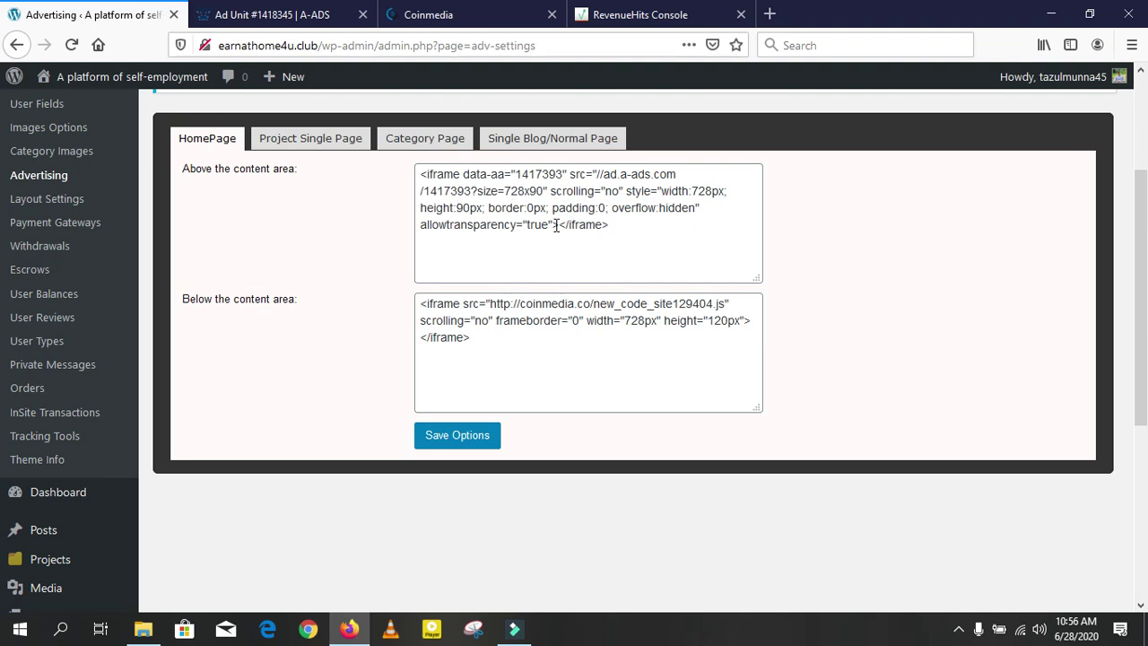
scroll(1146, 274, up, 1)
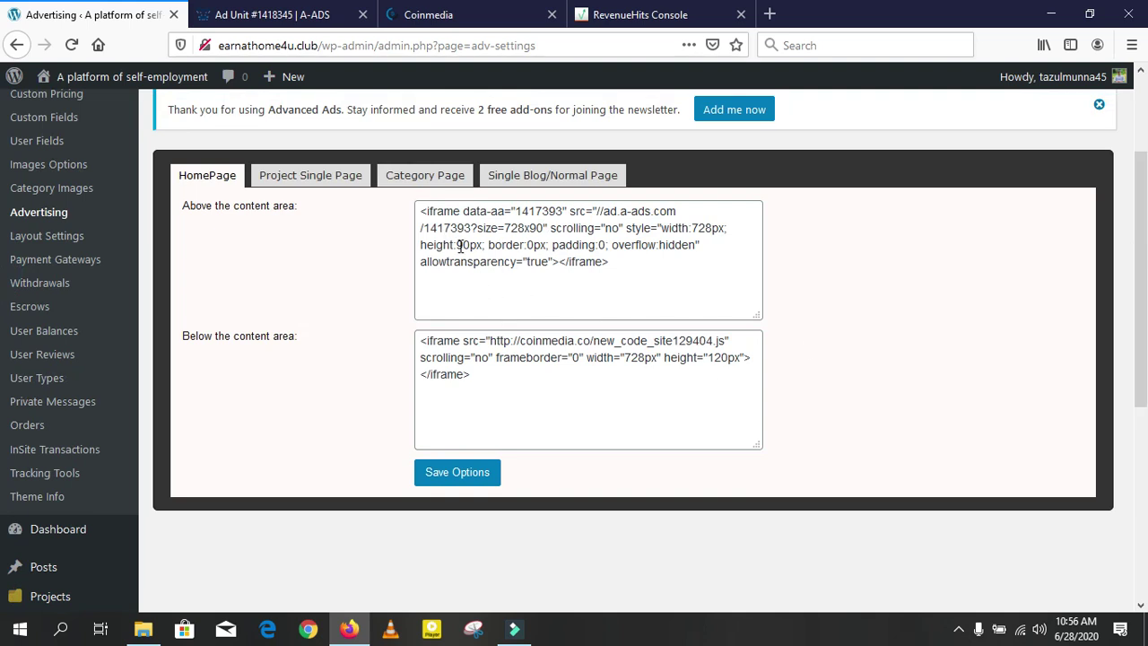
Select the full Standard Colors code of the 468x60 unit on A-ADS and return to the WordPress Advertising settings.
click(280, 15)
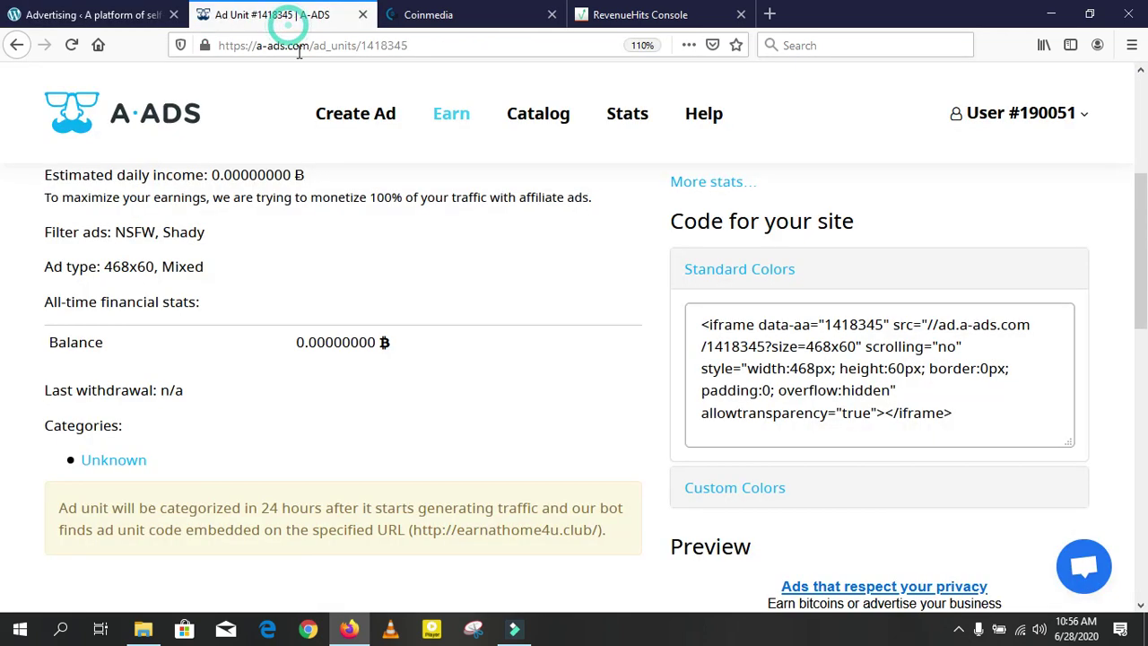
click(777, 391)
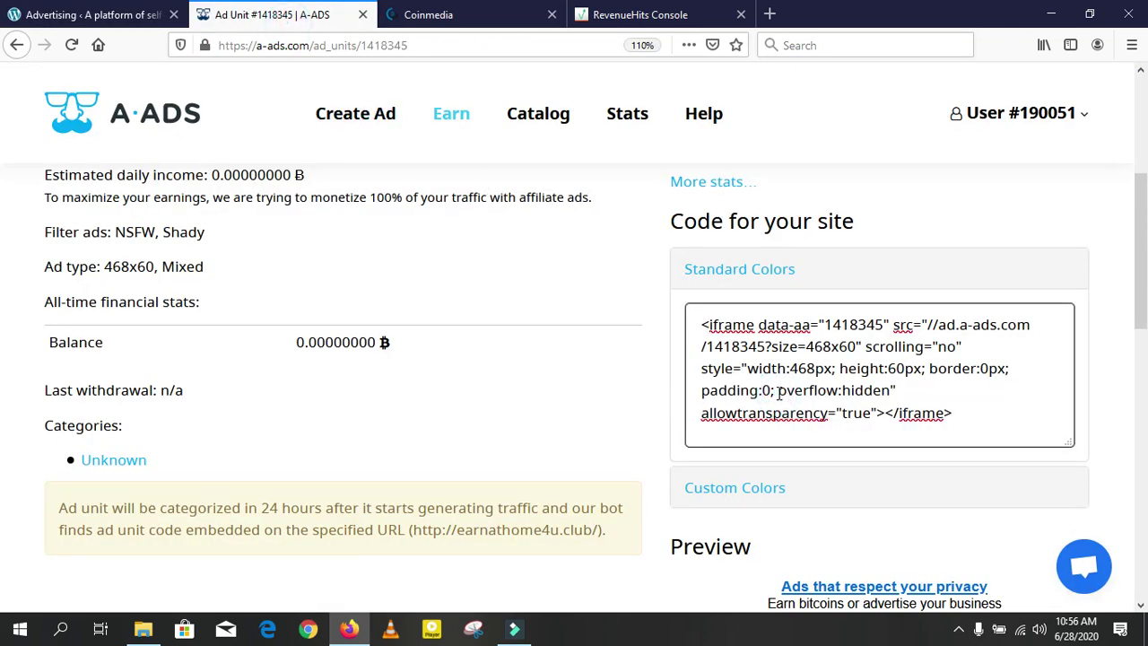
key(ctrl+a)
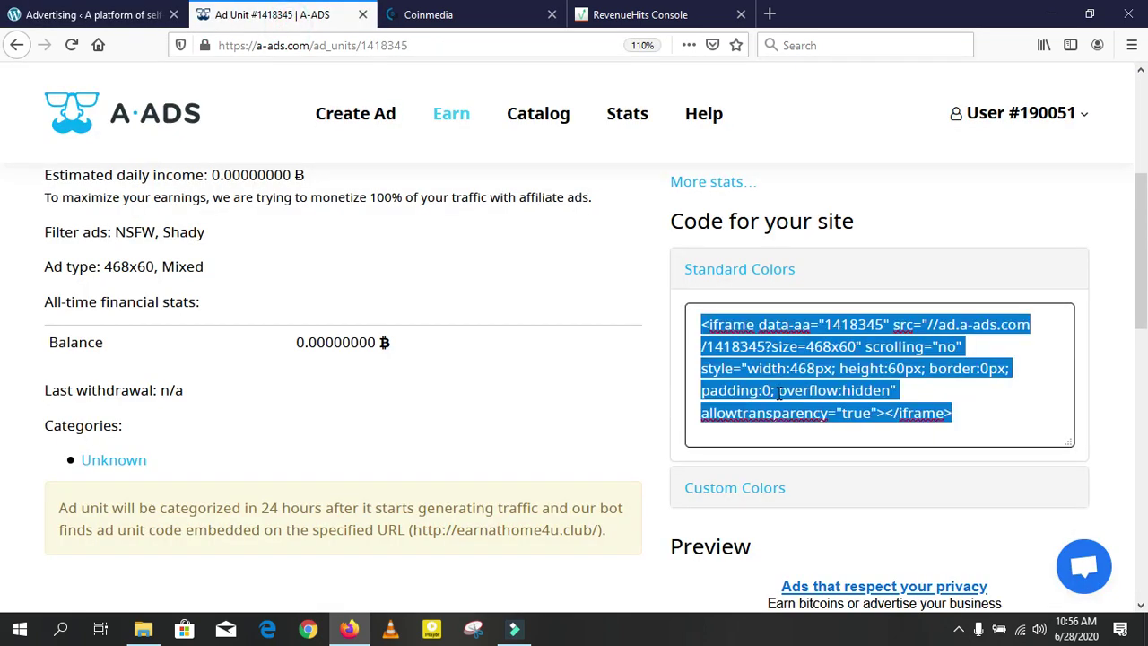
click(106, 15)
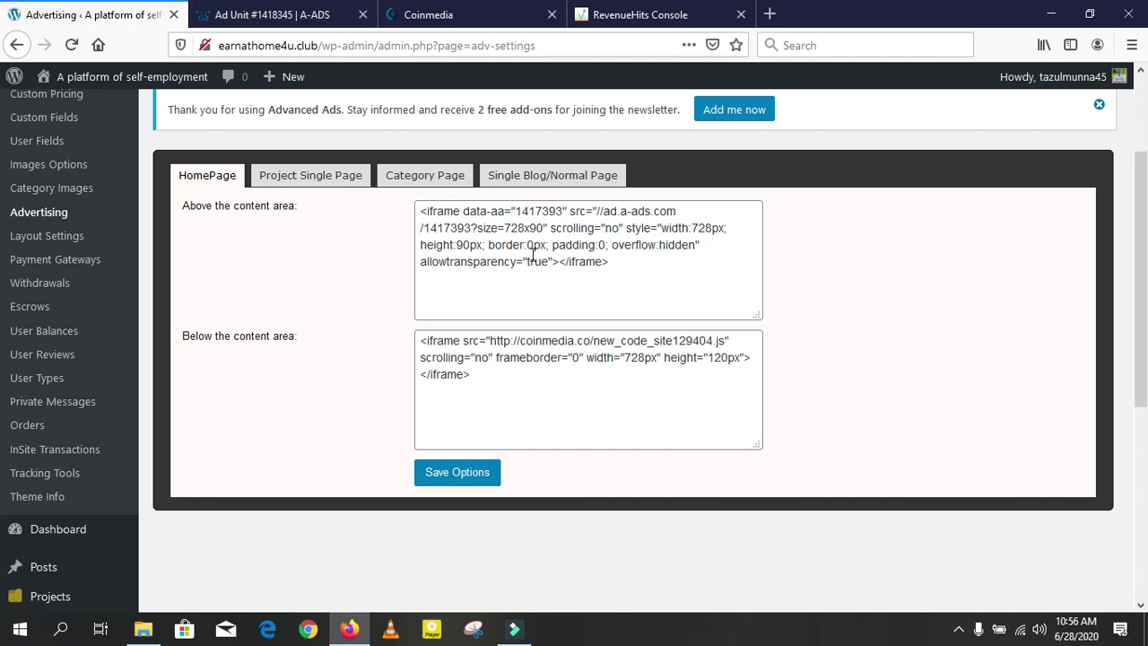
Switch to Coinmedia and select the full 468px banner code with advertising link.
click(457, 17)
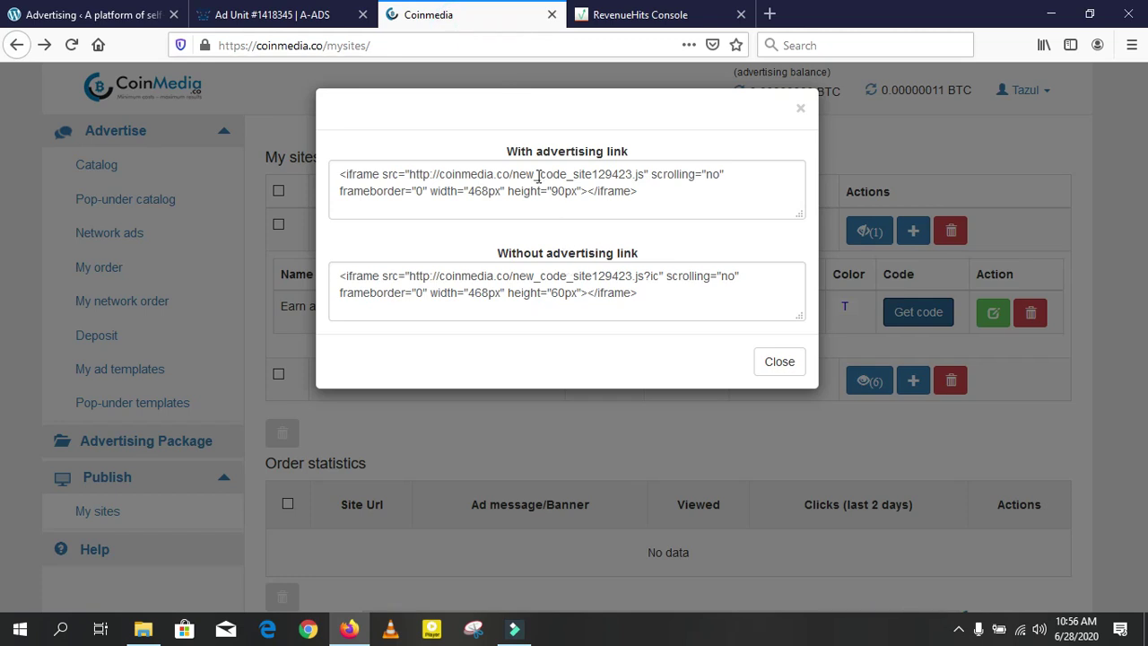
click(581, 200)
key(ctrl+a)
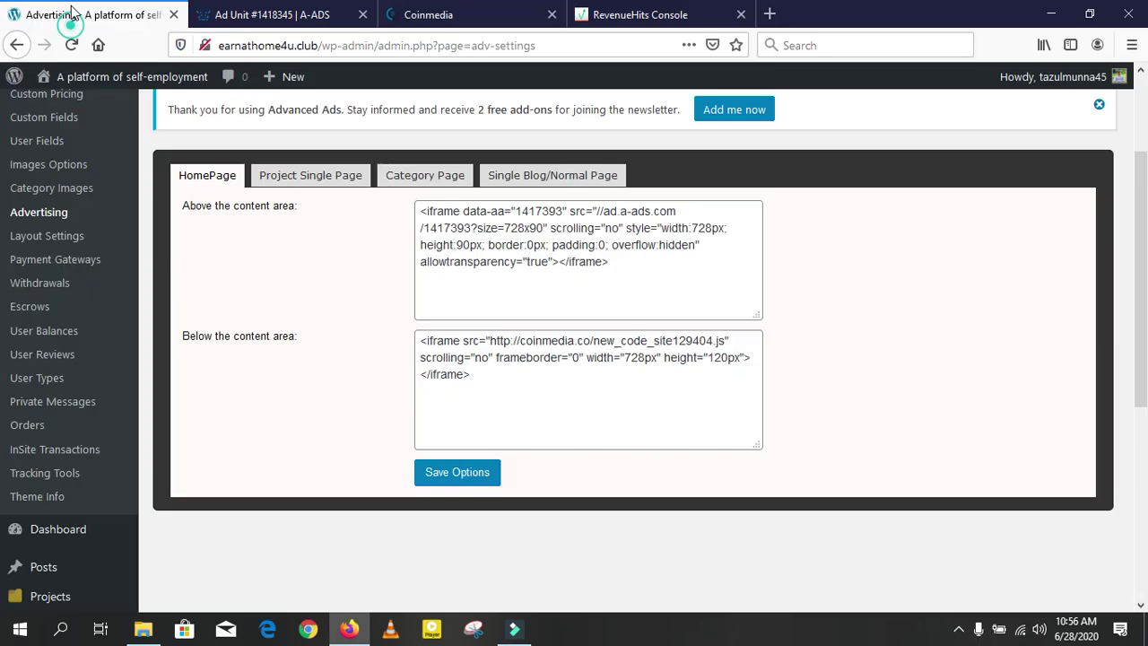
Return to the WordPress Advertising settings and view the ad code areas for the Project Single Page and the Category Page.
click(90, 14)
click(305, 180)
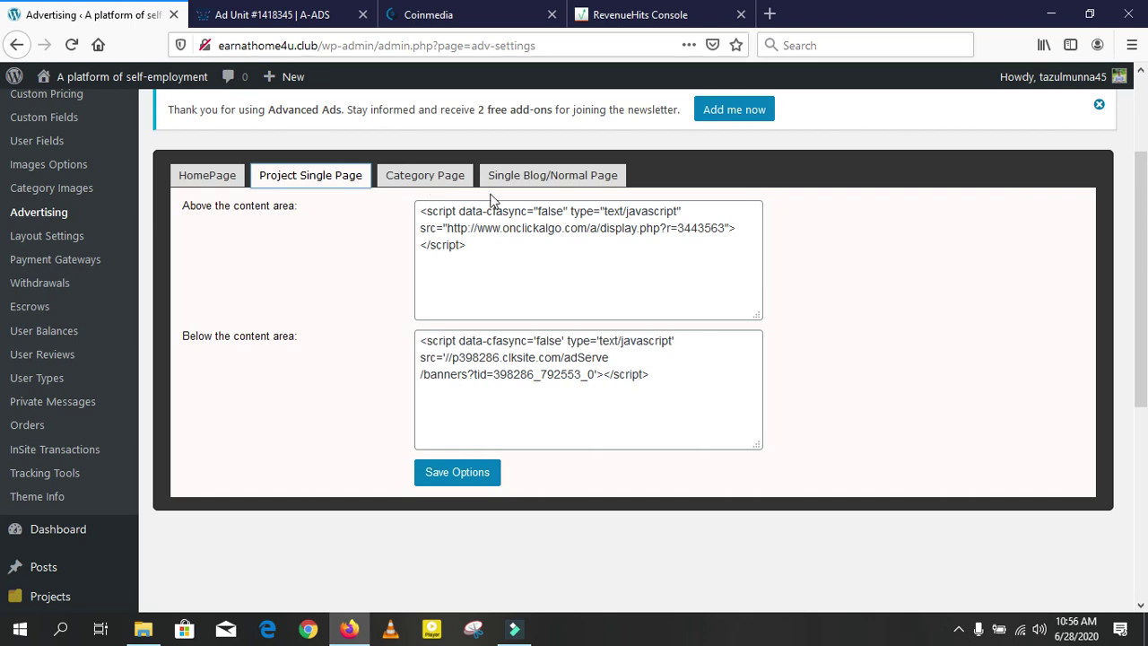
click(443, 178)
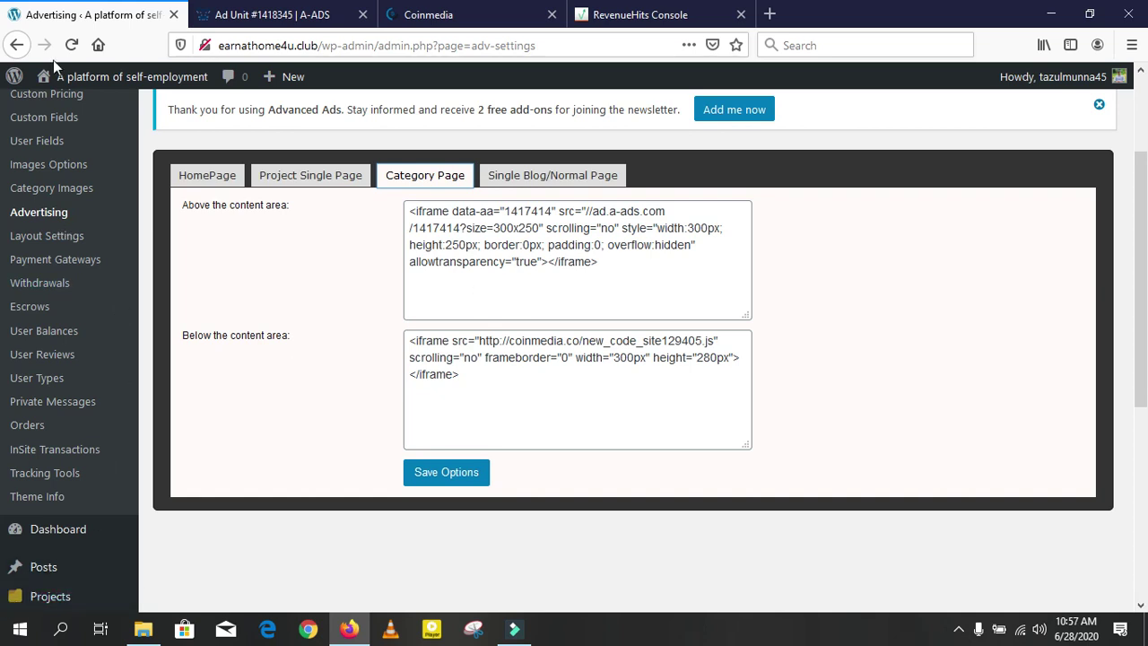
Go back to the WordPress dashboard, open the Widgets page, and expand the Text widget's list of target areas.
mouse_move(27, 75)
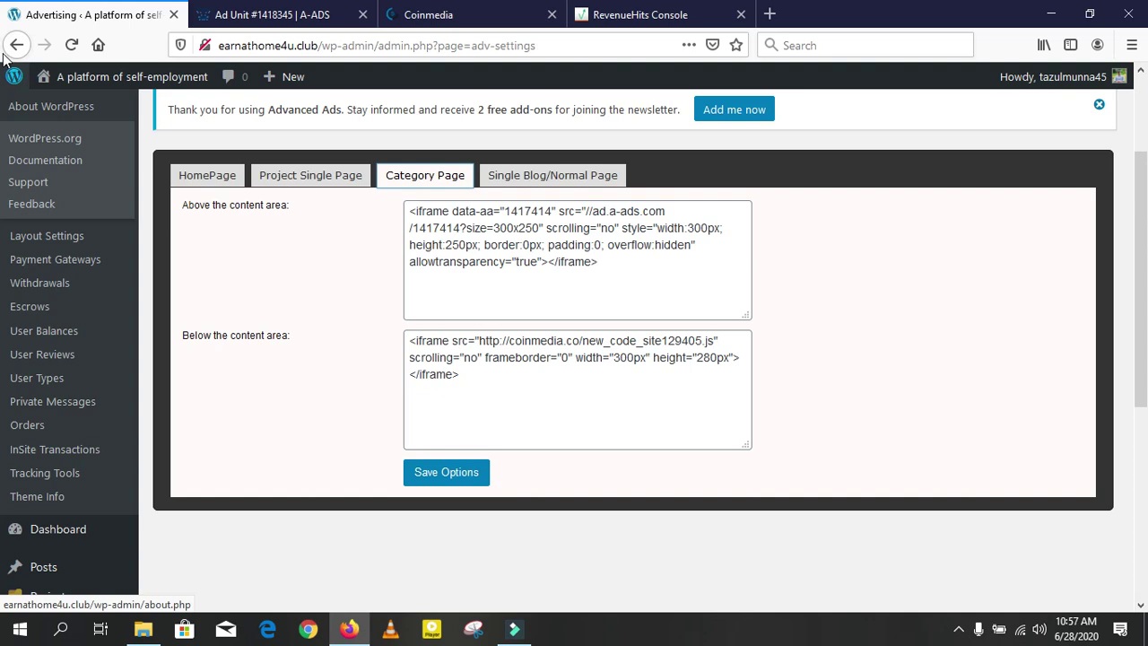
click(15, 45)
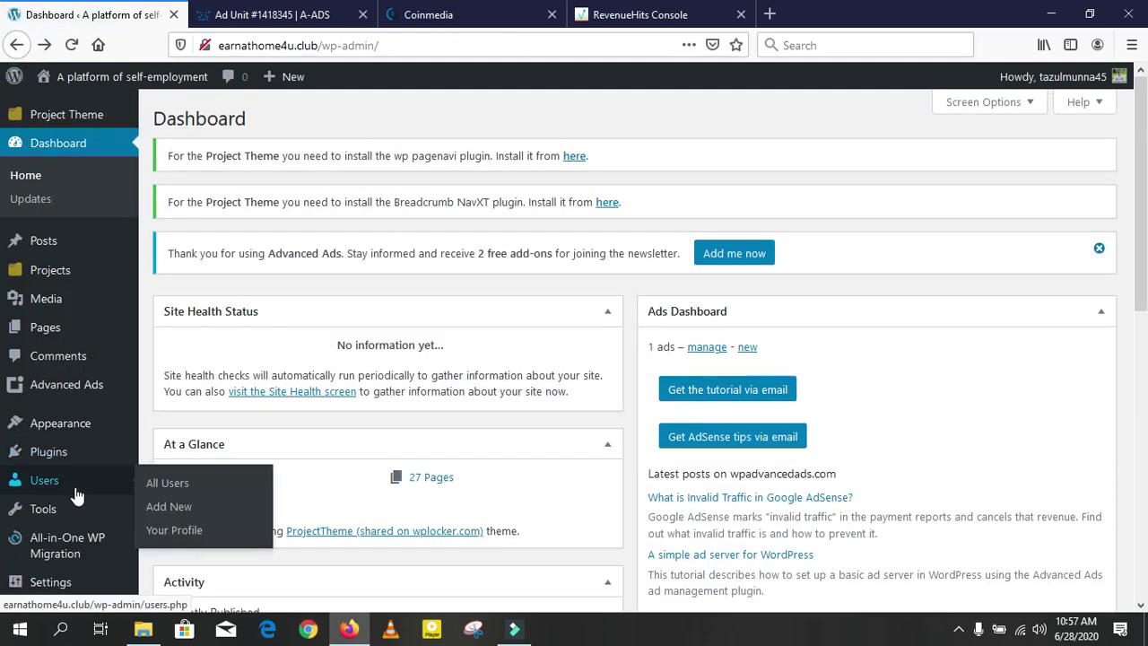
mouse_move(67, 452)
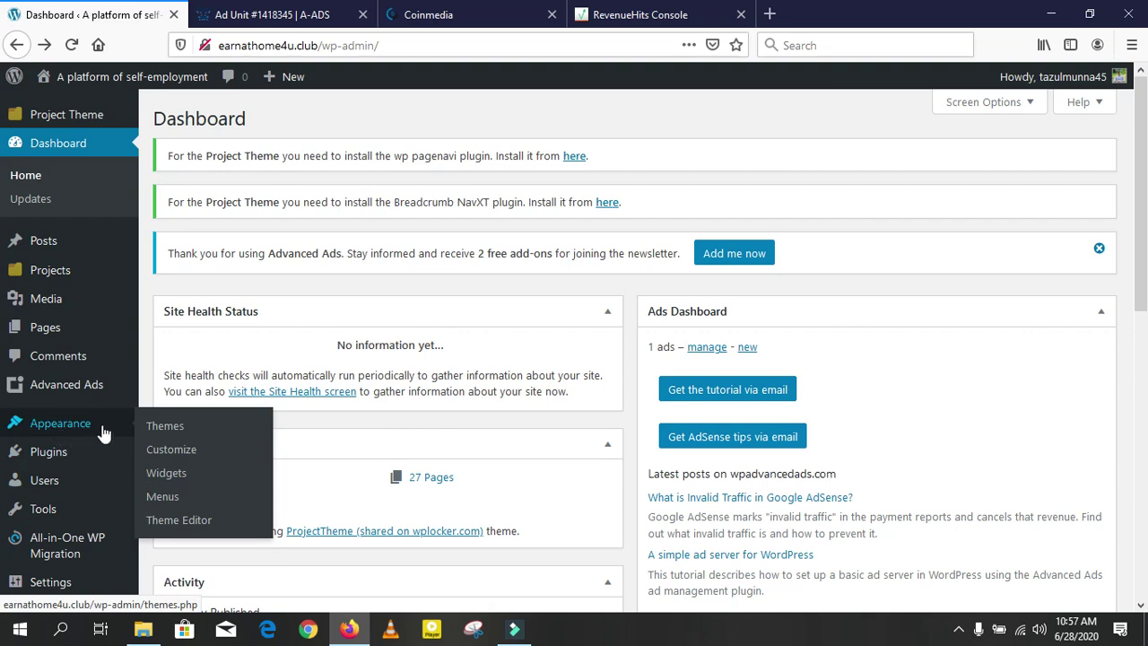
click(176, 478)
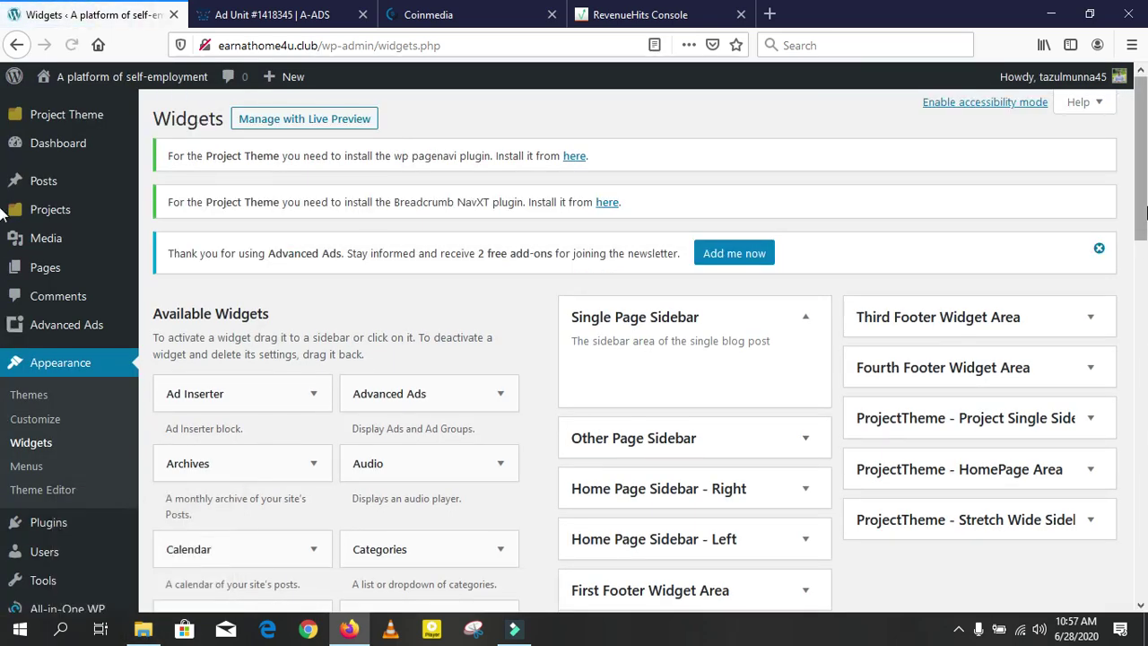
scroll(2, 209, down, 10)
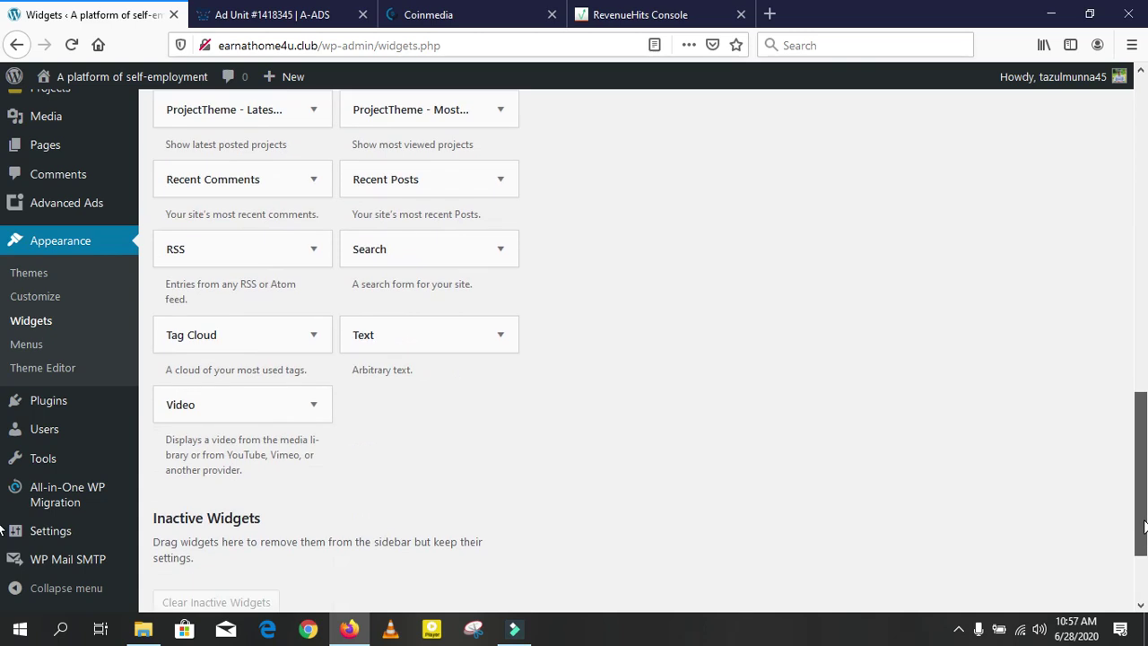
click(500, 337)
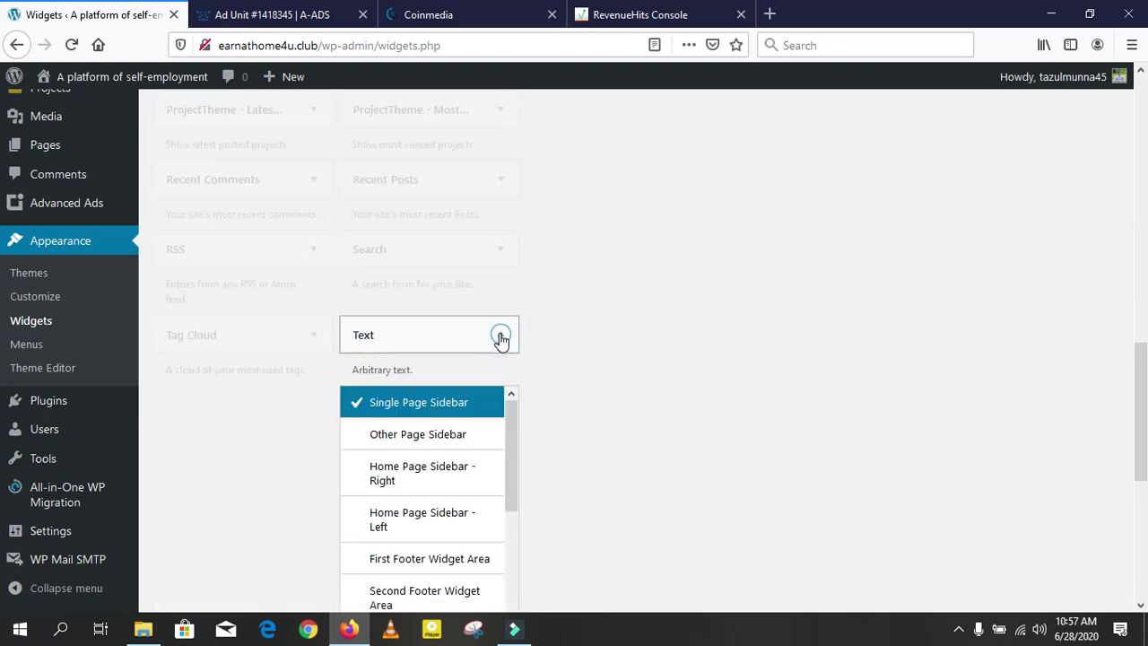
Examine the Text widget's available areas from Single Page Sidebar to ProjectTheme - Stretch Wide Sidebar, and bring up the Project Theme submenu.
click(508, 443)
drag(509, 448, 500, 404)
drag(509, 426, 508, 437)
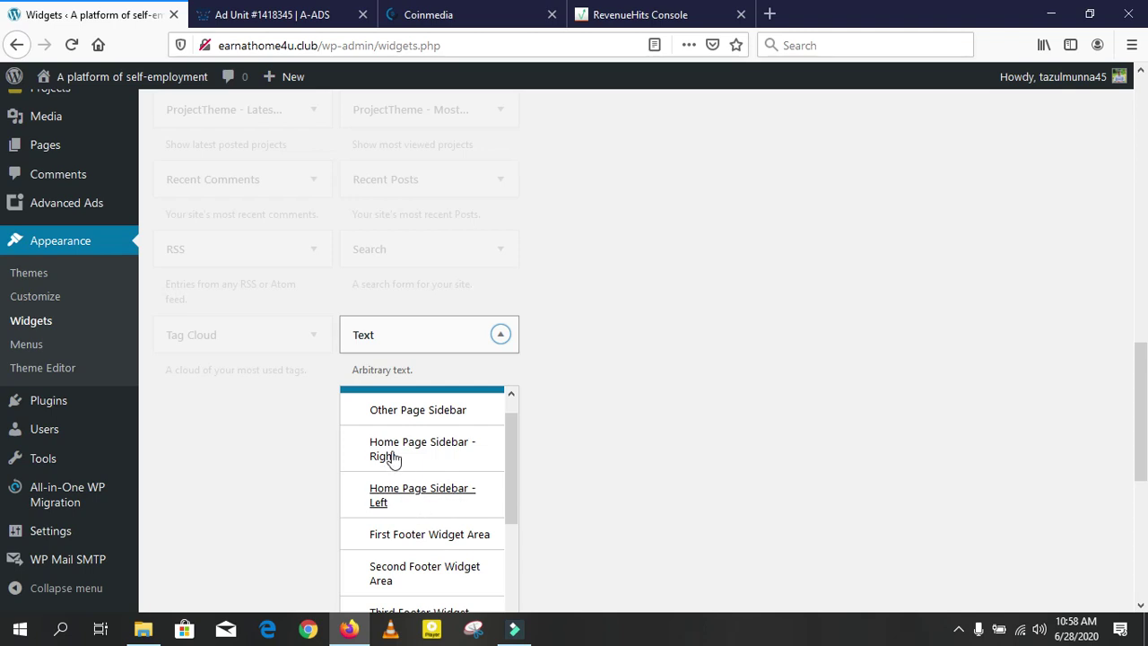
drag(516, 464, 508, 576)
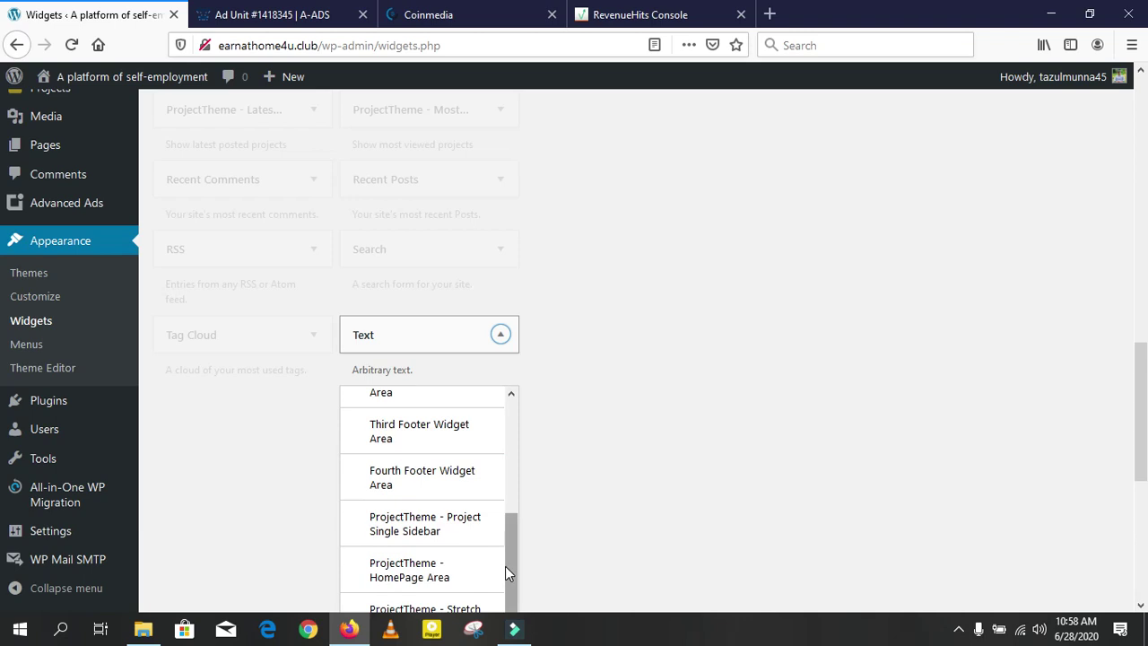
scroll(1145, 485, down, 3)
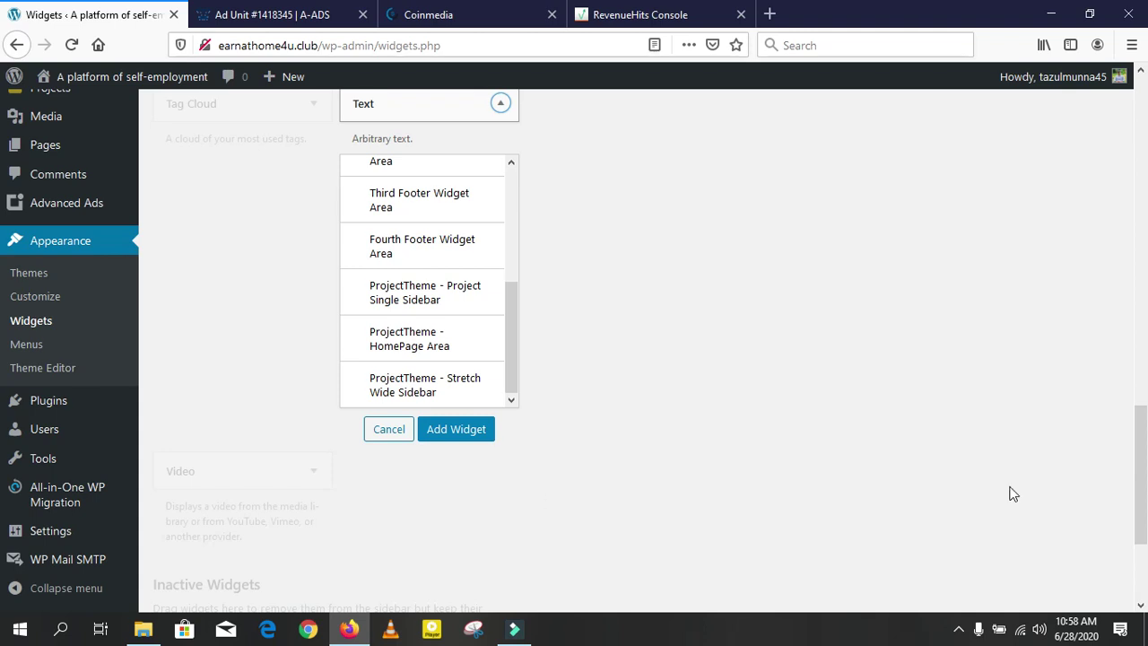
drag(1147, 462, 1146, 485)
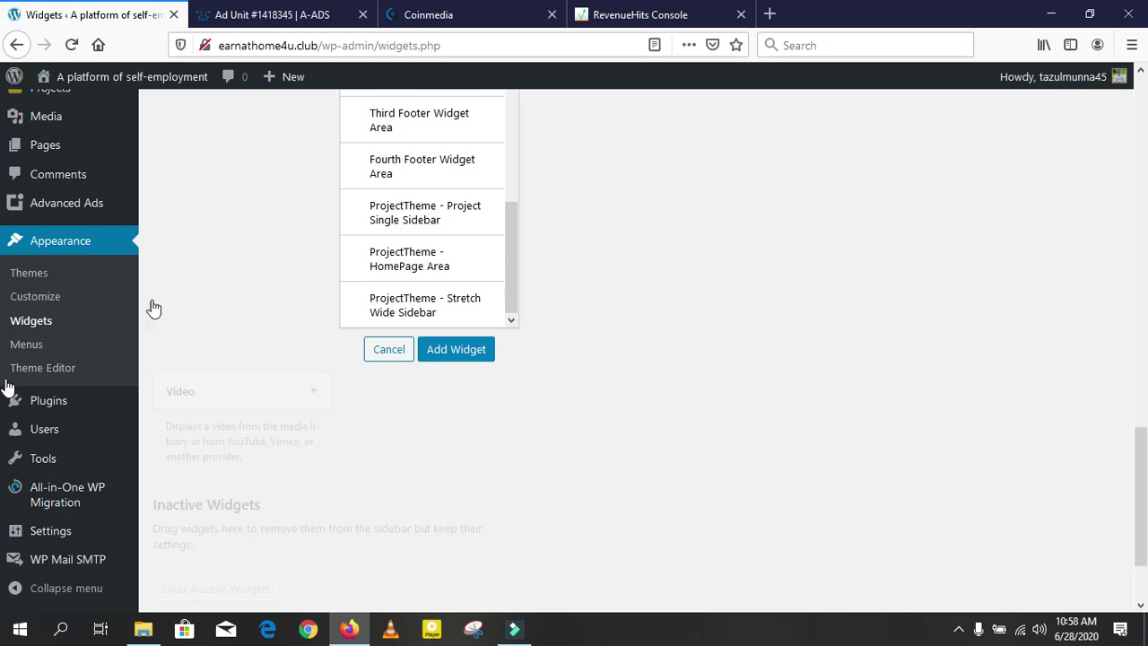
drag(513, 284, 529, 319)
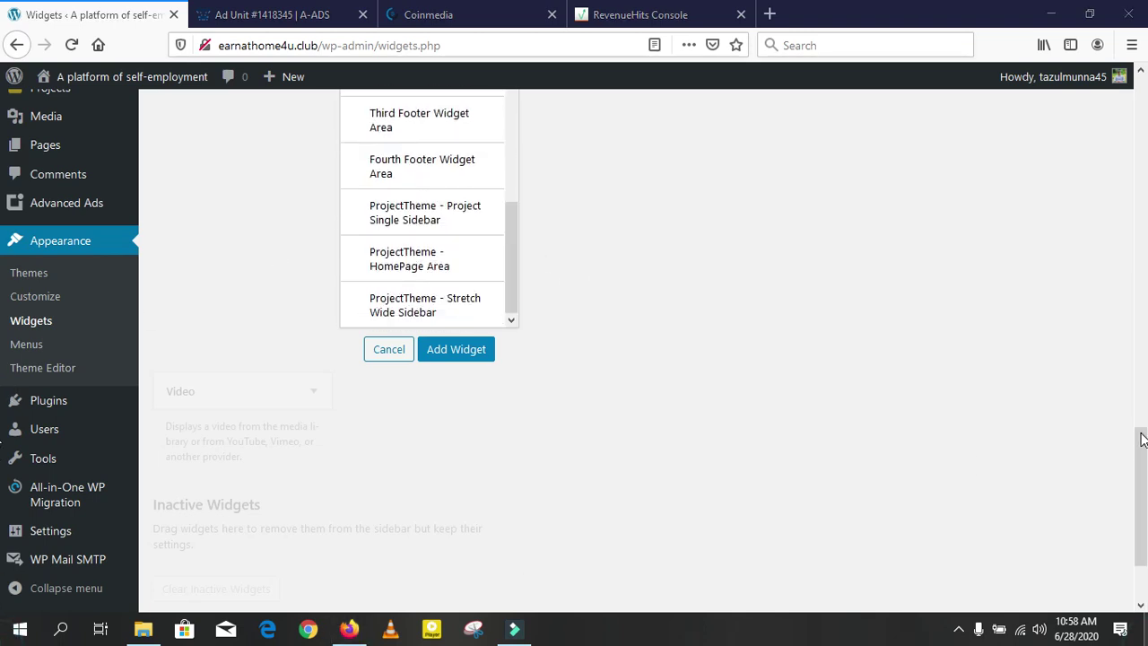
drag(1137, 440, 1140, 369)
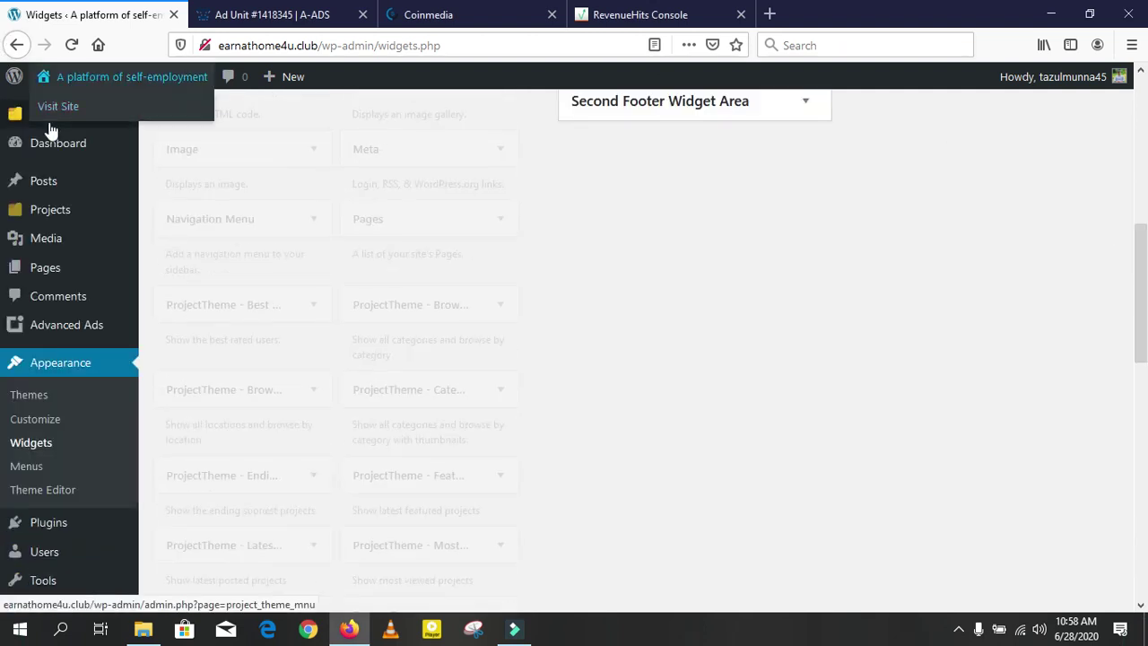
mouse_move(120, 133)
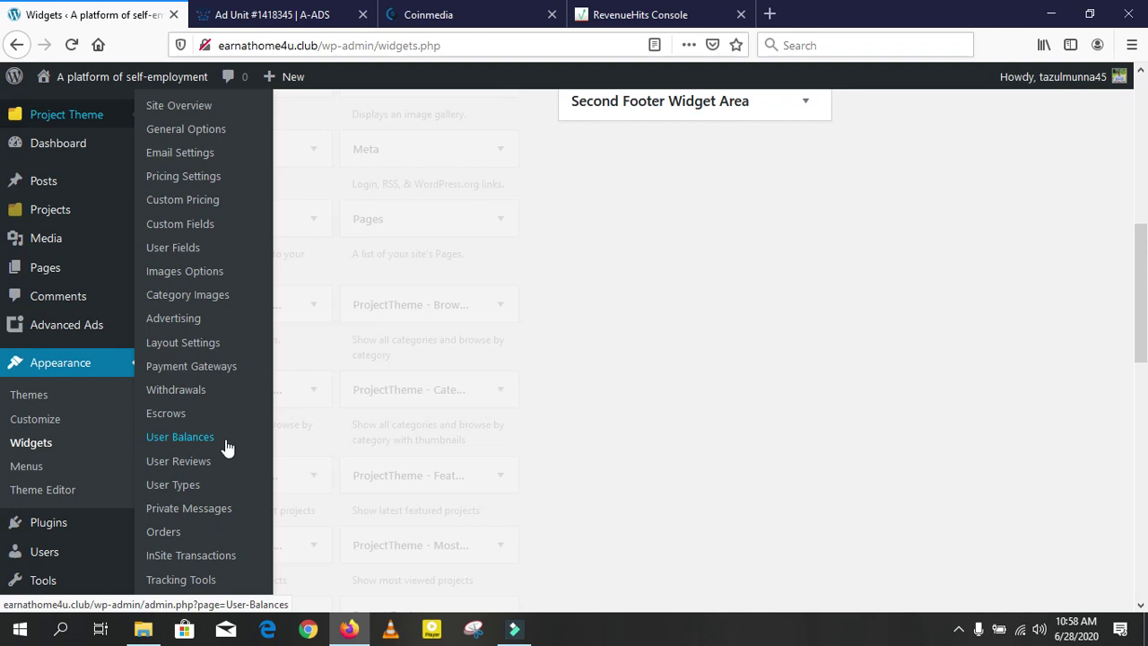
Switch to A-ADS, open the form for creating a new ad unit, and view its size and page URL options.
click(308, 15)
scroll(5, 404, down, 5)
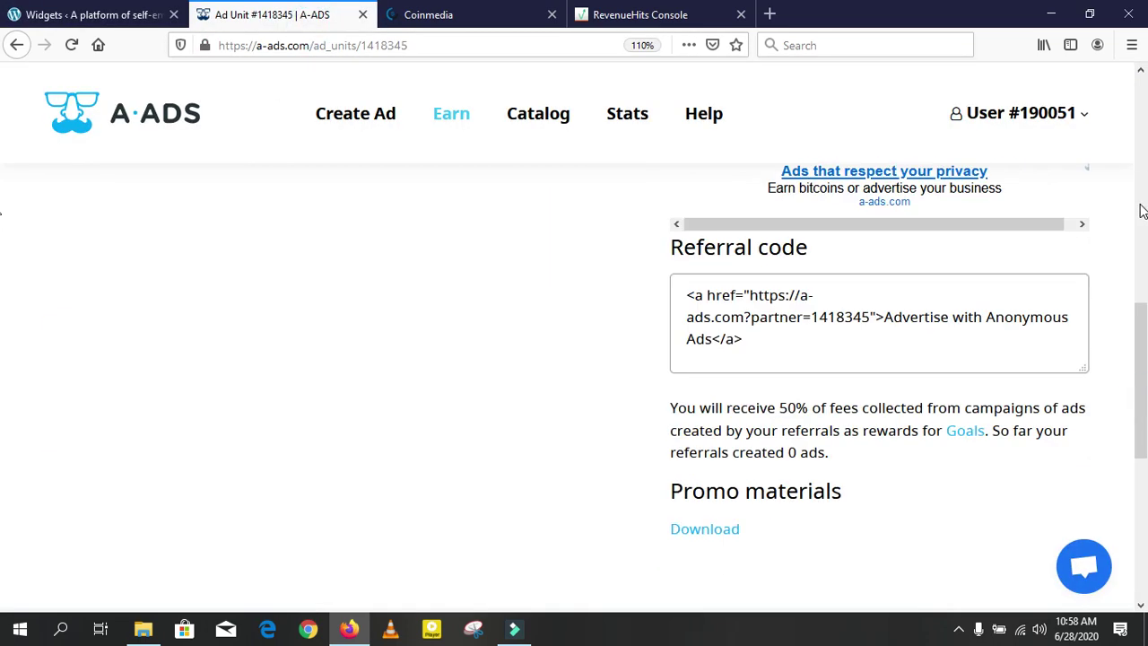
click(452, 117)
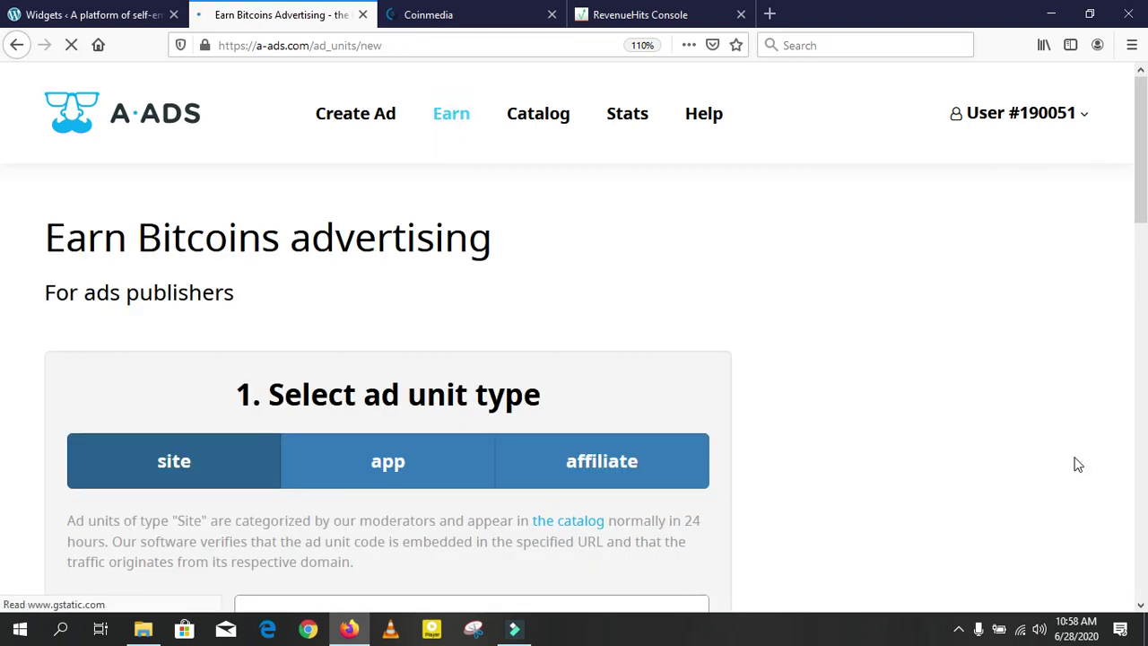
scroll(3, 202, down, 3)
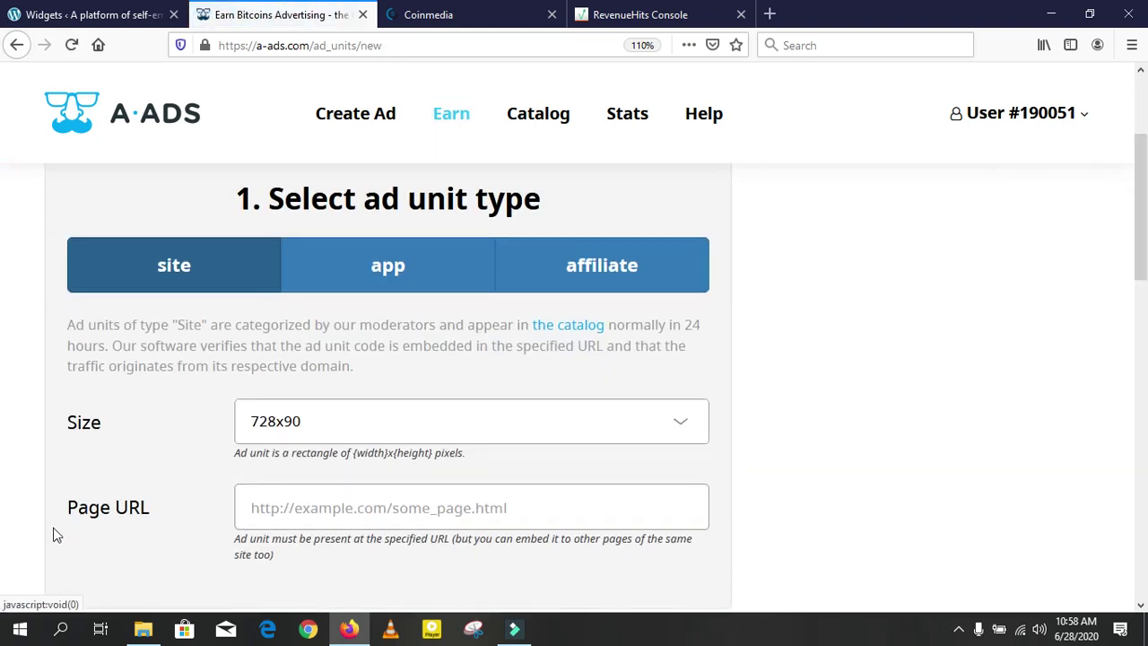
Return to the WordPress dashboard and visit the live earnathome4u.club homepage.
click(88, 13)
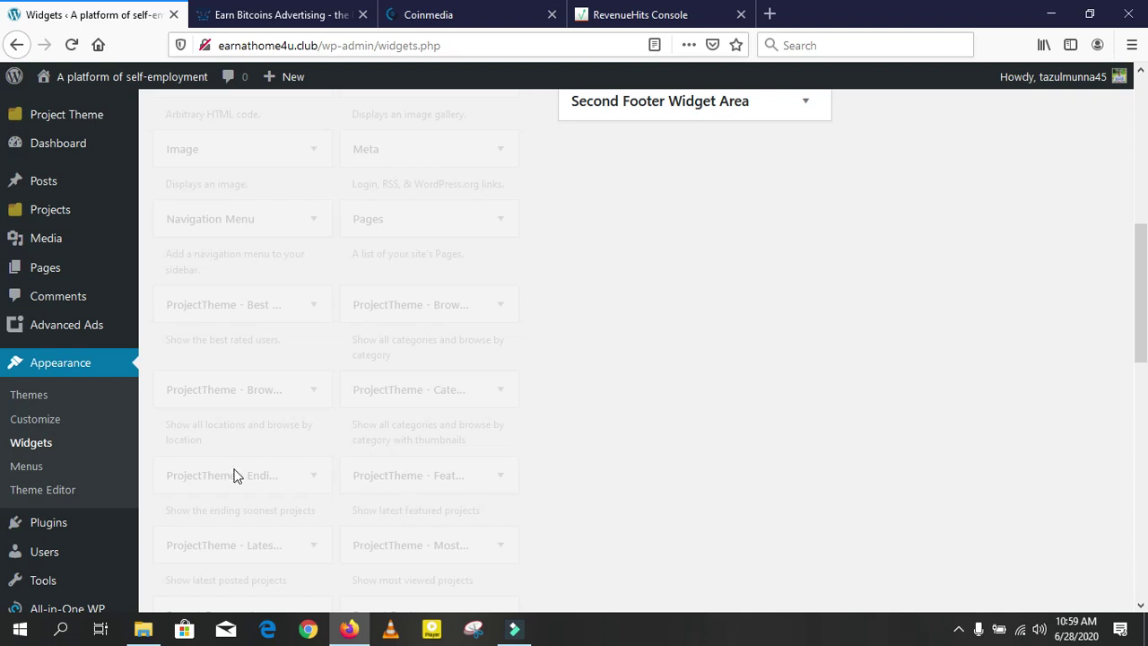
click(42, 78)
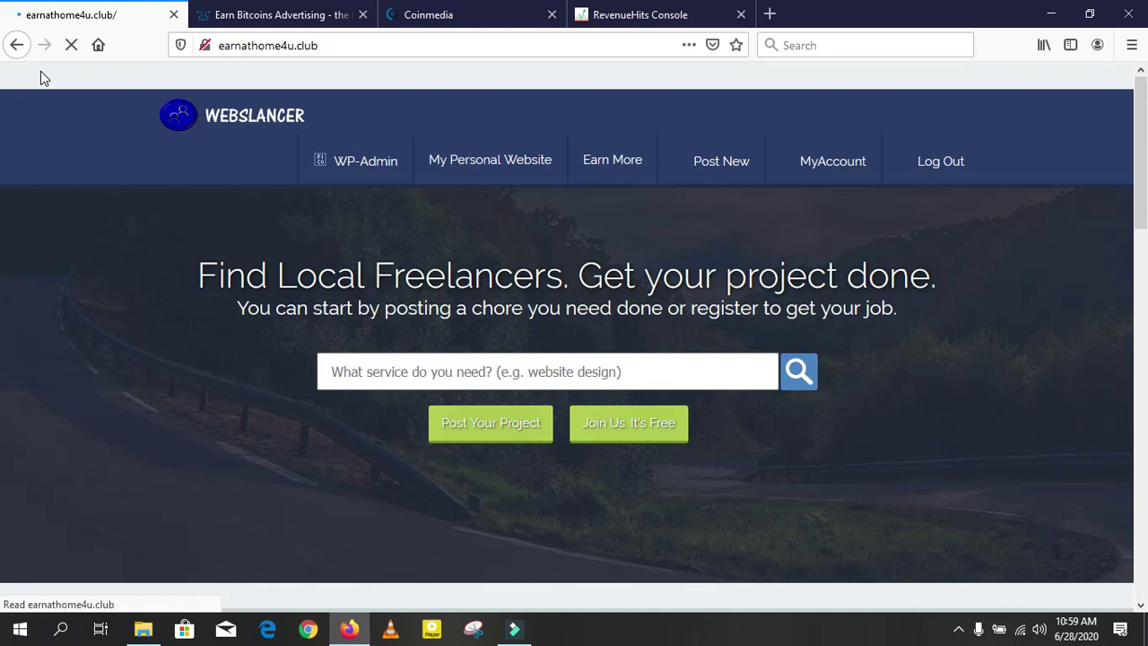